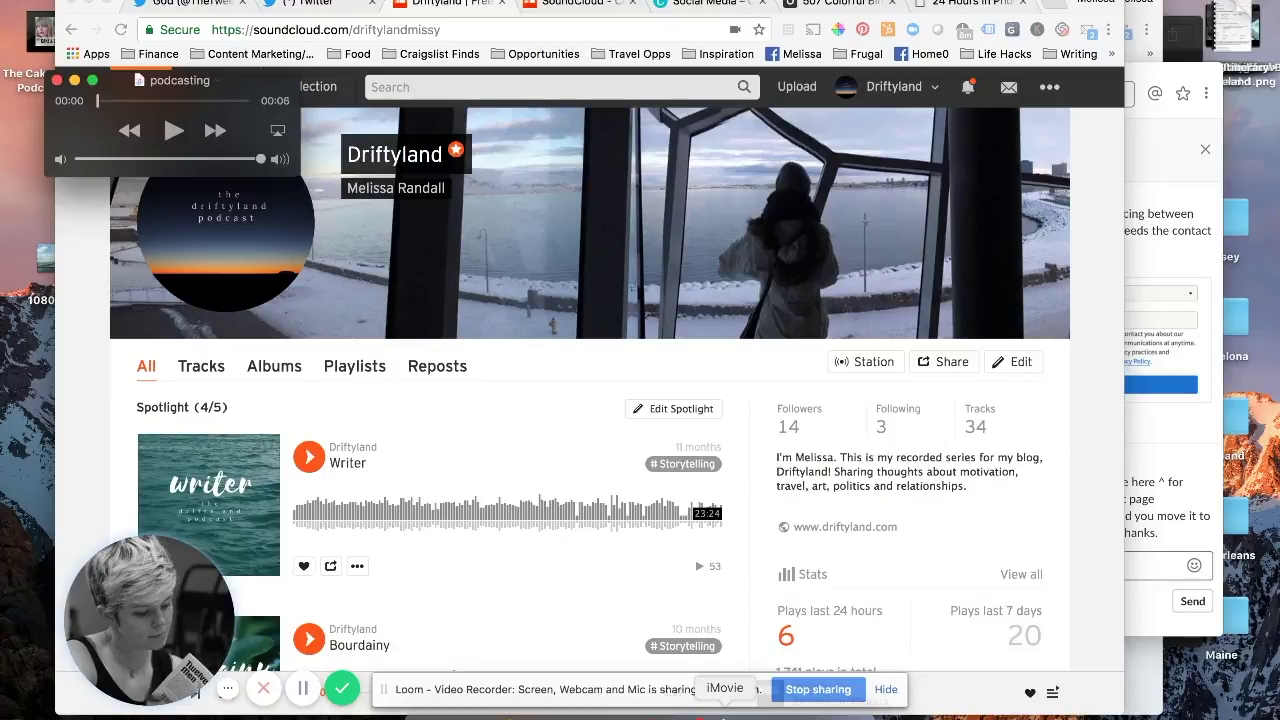
- Switch to iMovie and create a new movie project
left_click(723, 714)
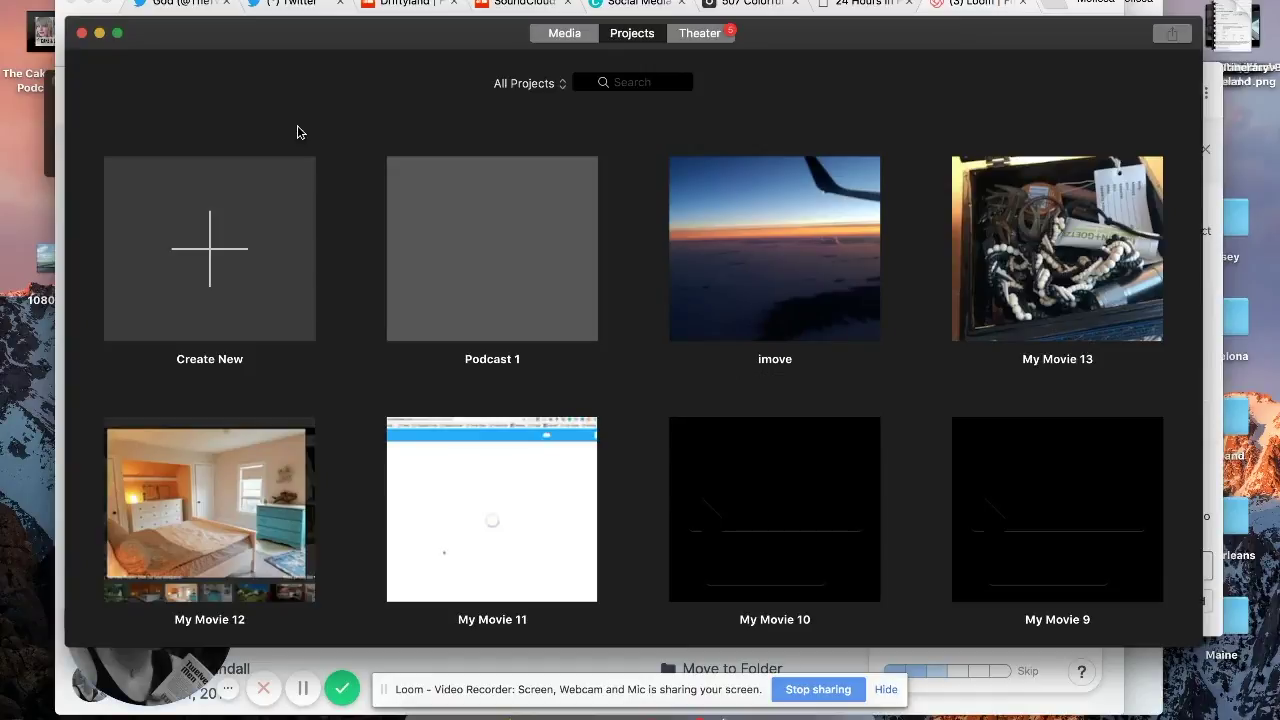
left_click(215, 266)
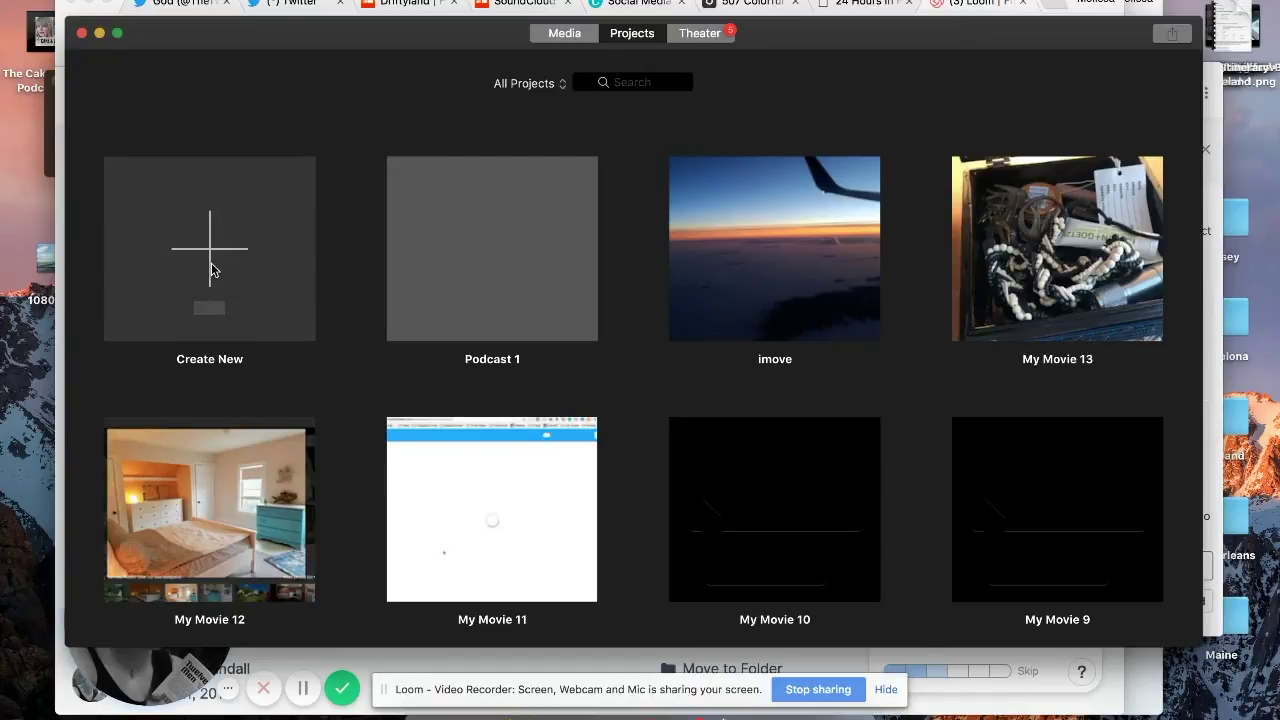
left_click(190, 341)
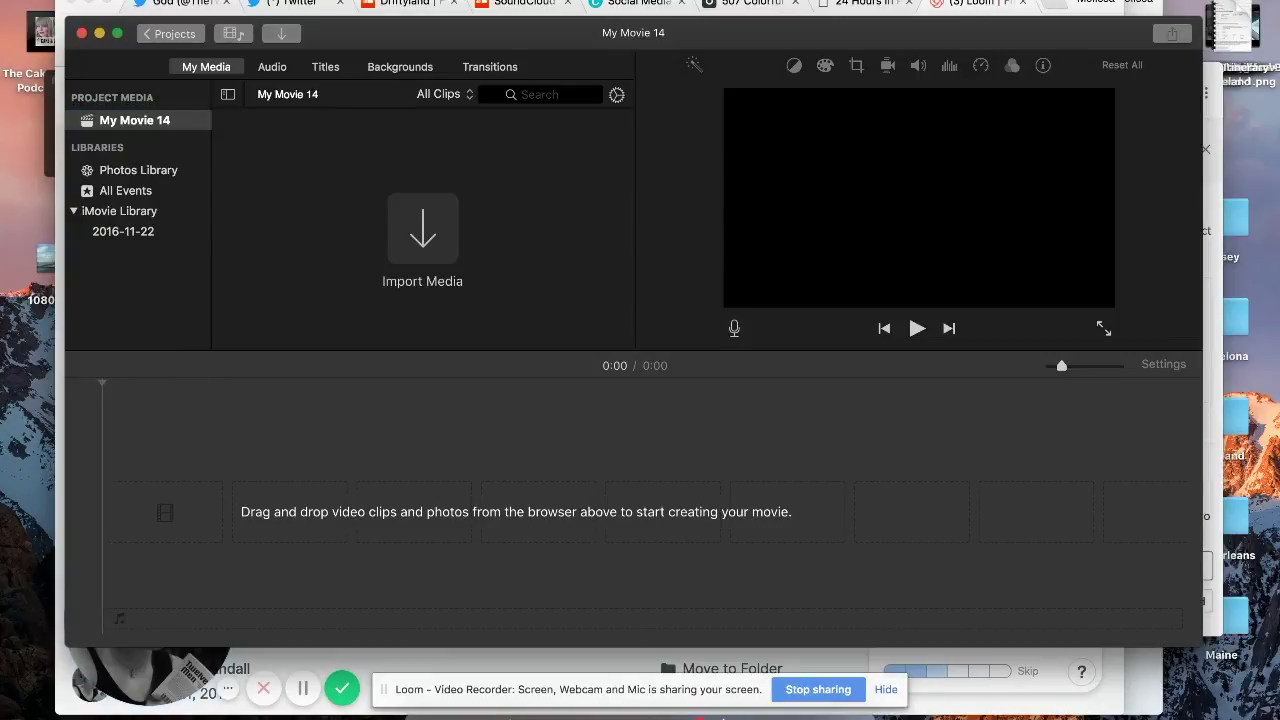
- Add the podcasting audio file from the Desktop folder to the new movie's timeline
left_click(120, 0)
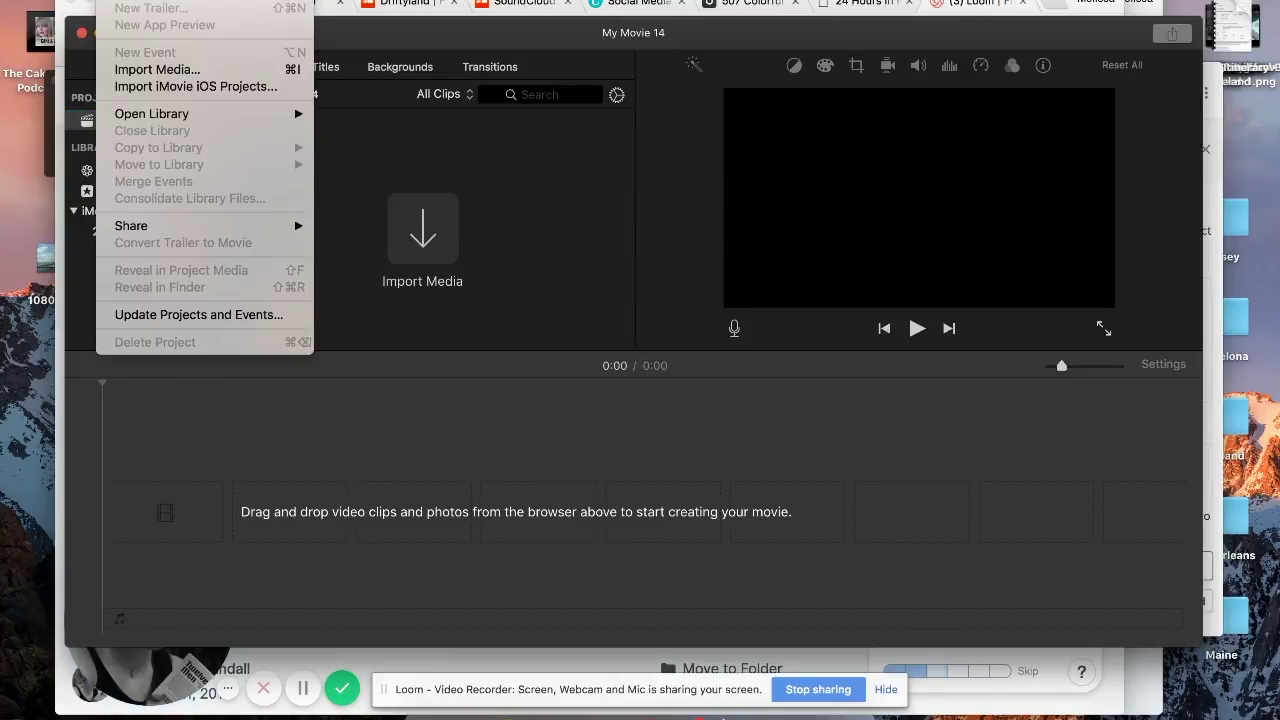
left_click(194, 465)
left_click(423, 706)
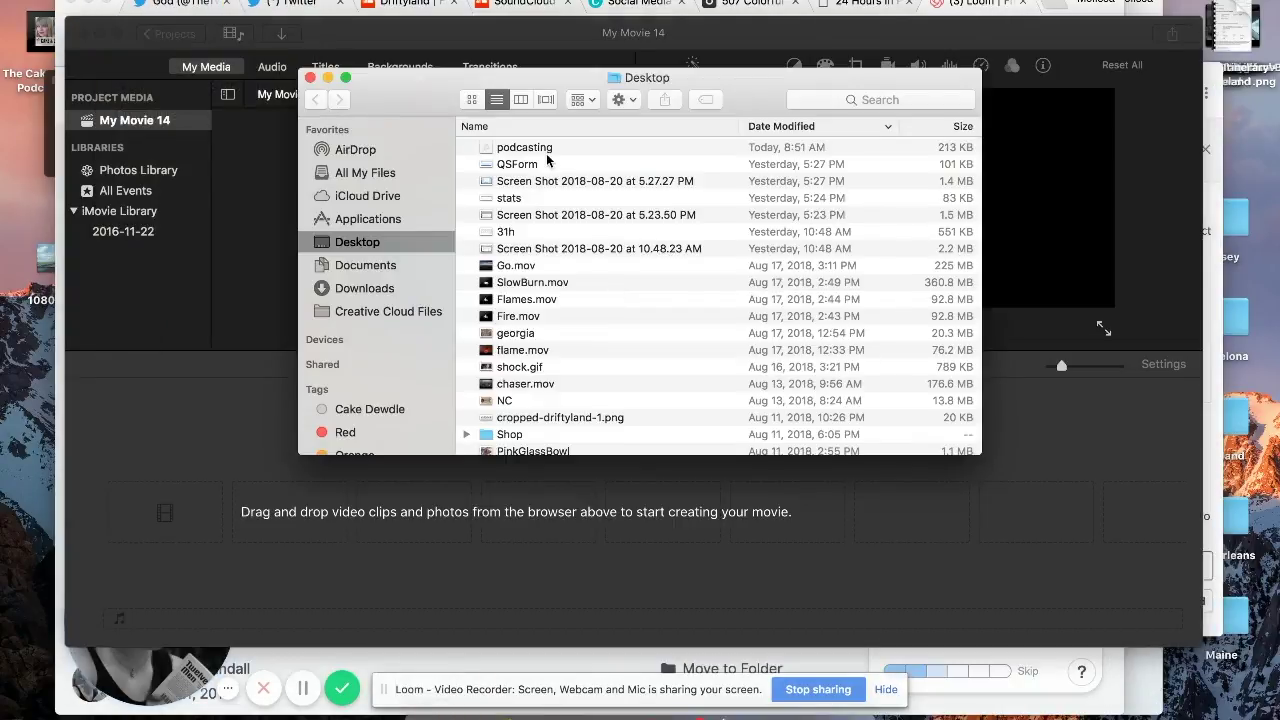
left_click_drag(524, 152, 114, 476)
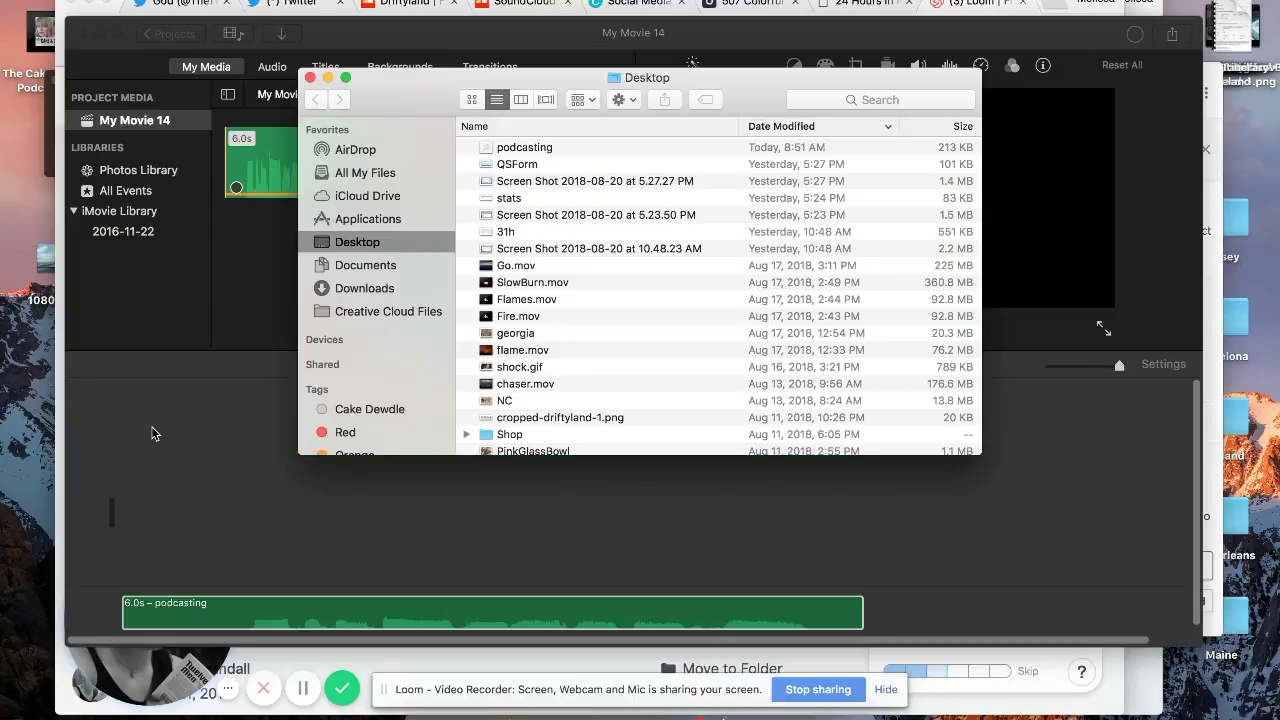
left_click(176, 428)
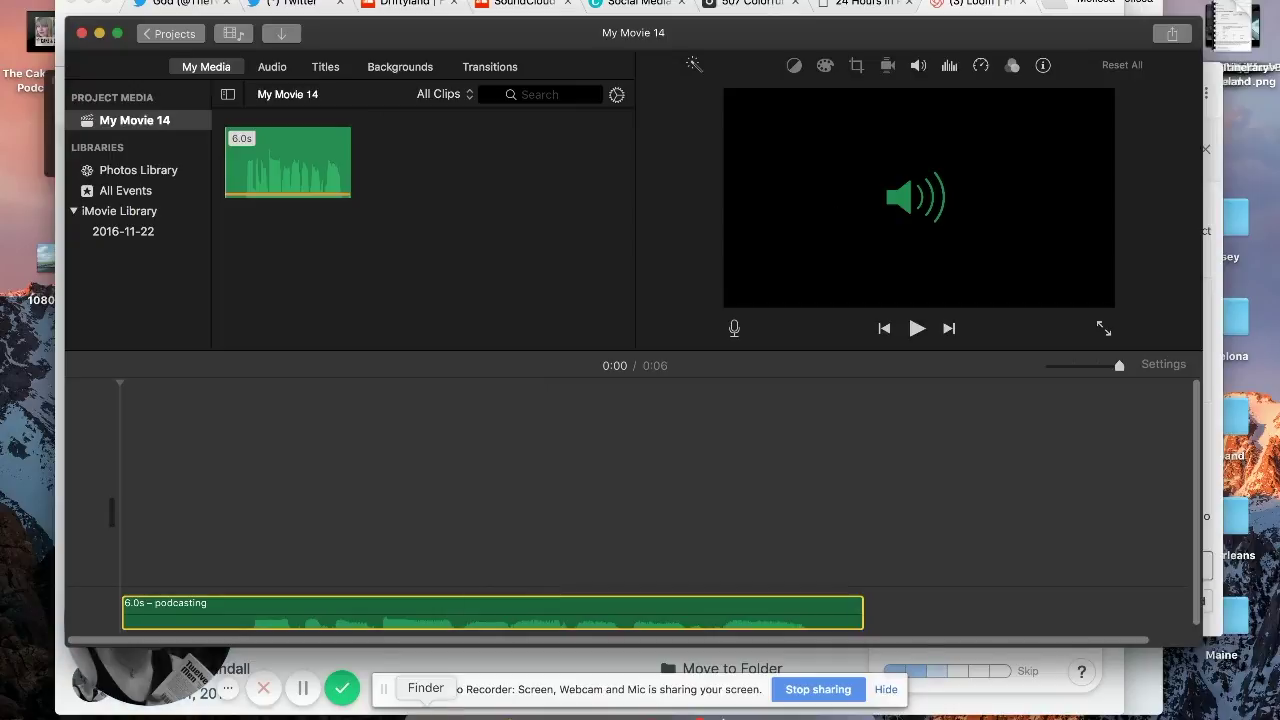
- Add the image COPENHAGEN (65).png from the Downloads folder to the timeline above the podcasting audio
left_click(425, 712)
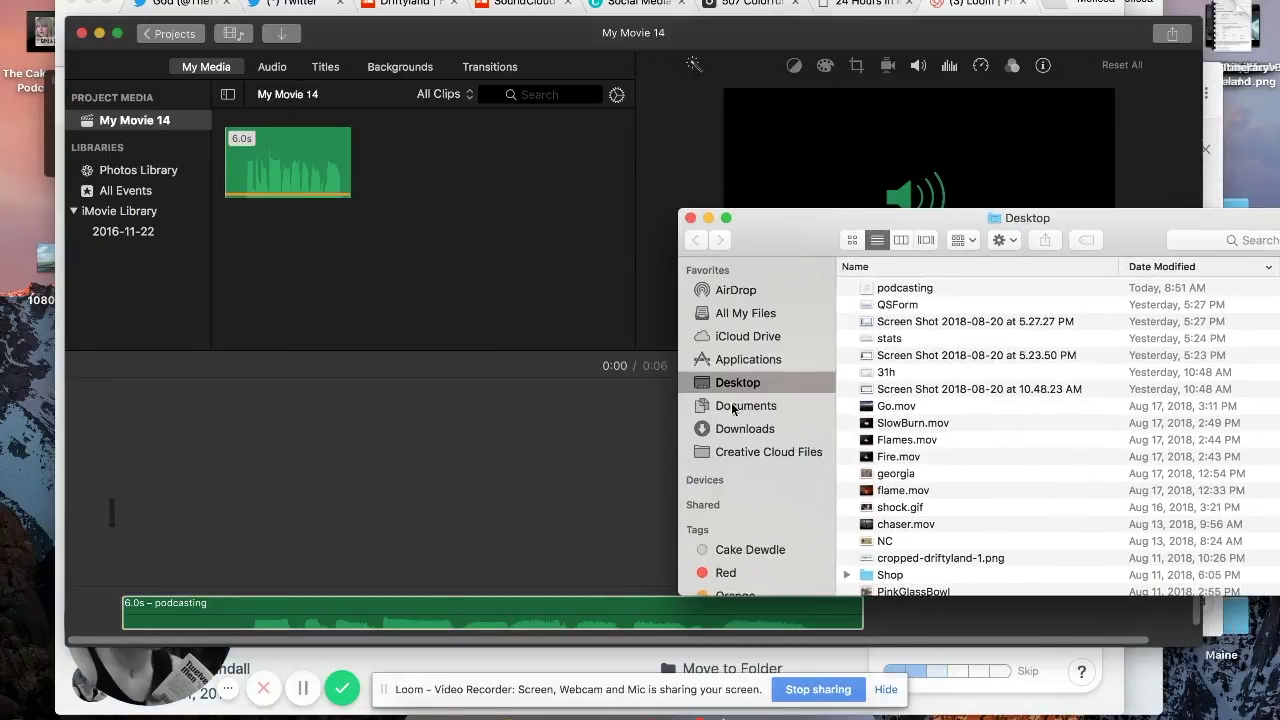
left_click(741, 430)
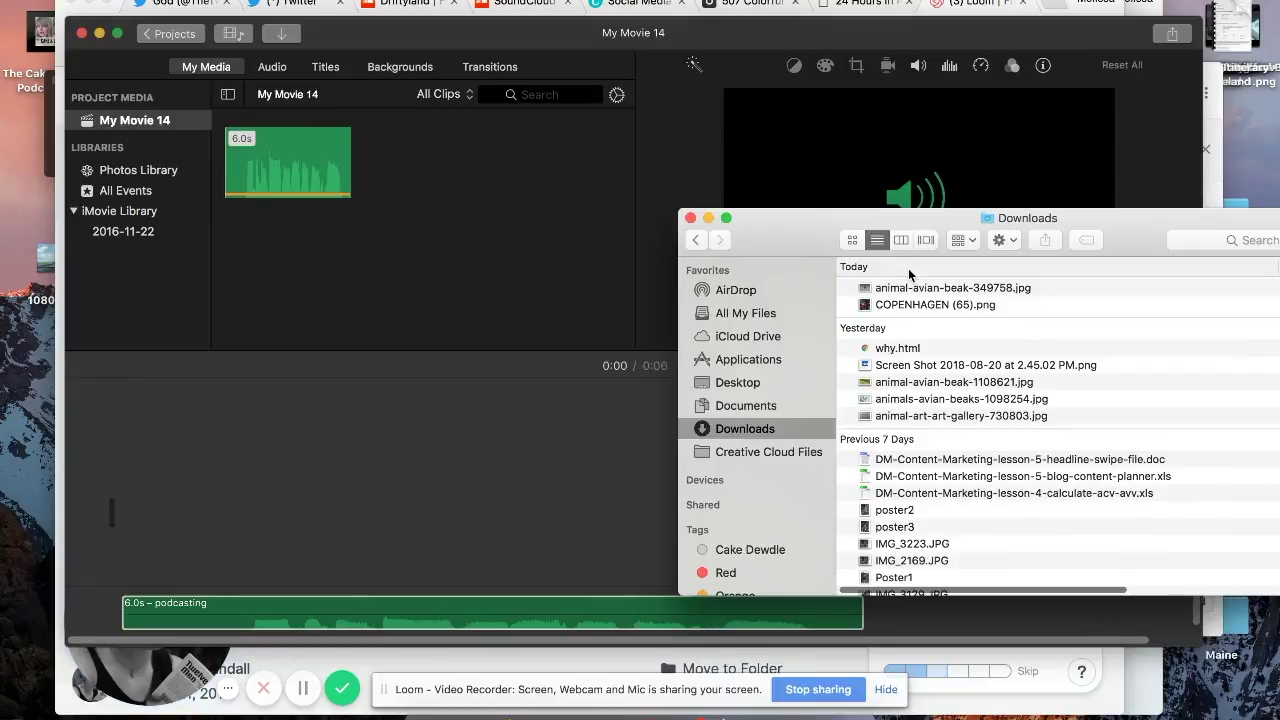
left_click_drag(912, 305, 92, 506)
left_click(239, 443)
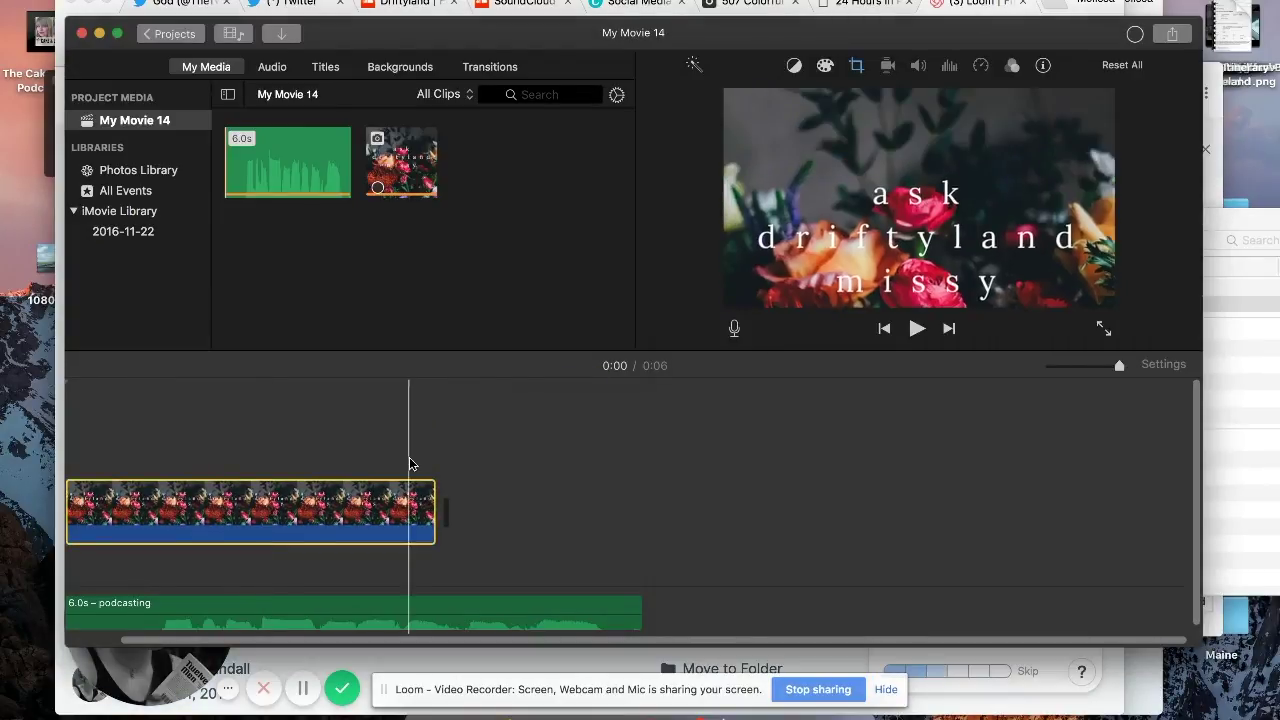
- Set the image clip's crop style to Fit and extend the clip to about the length of the podcasting audio
left_click(857, 66)
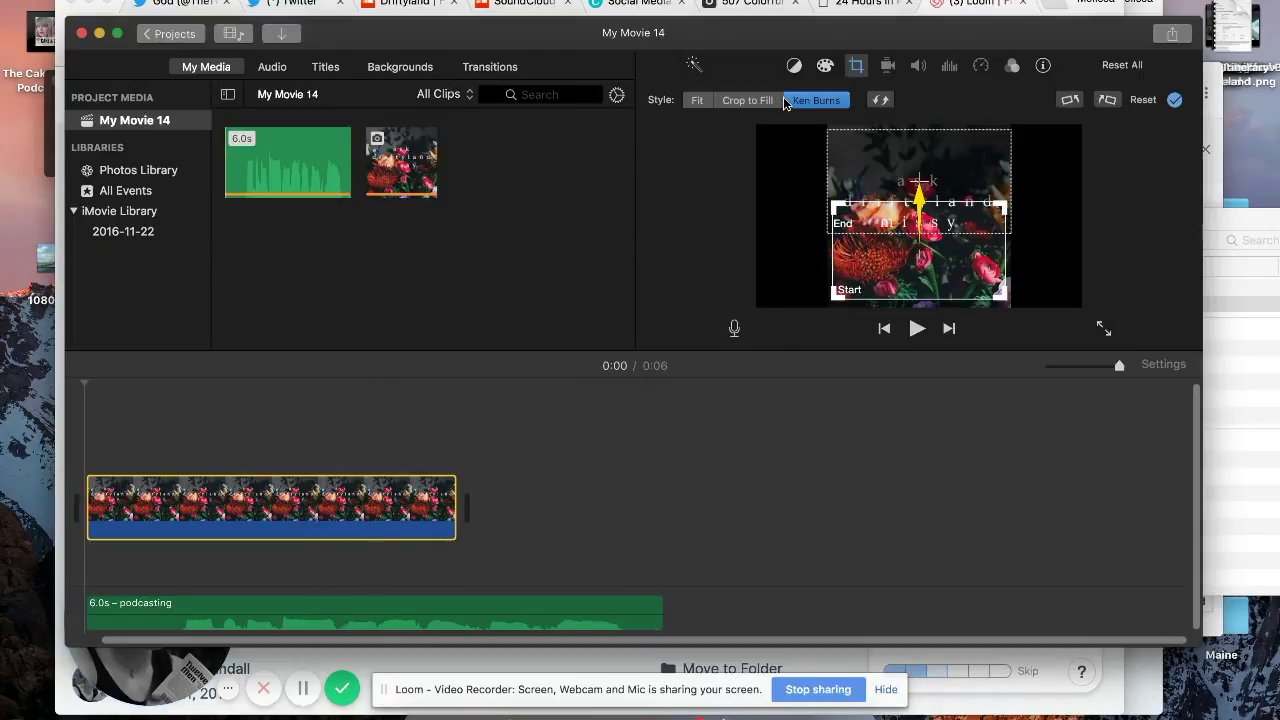
left_click(697, 102)
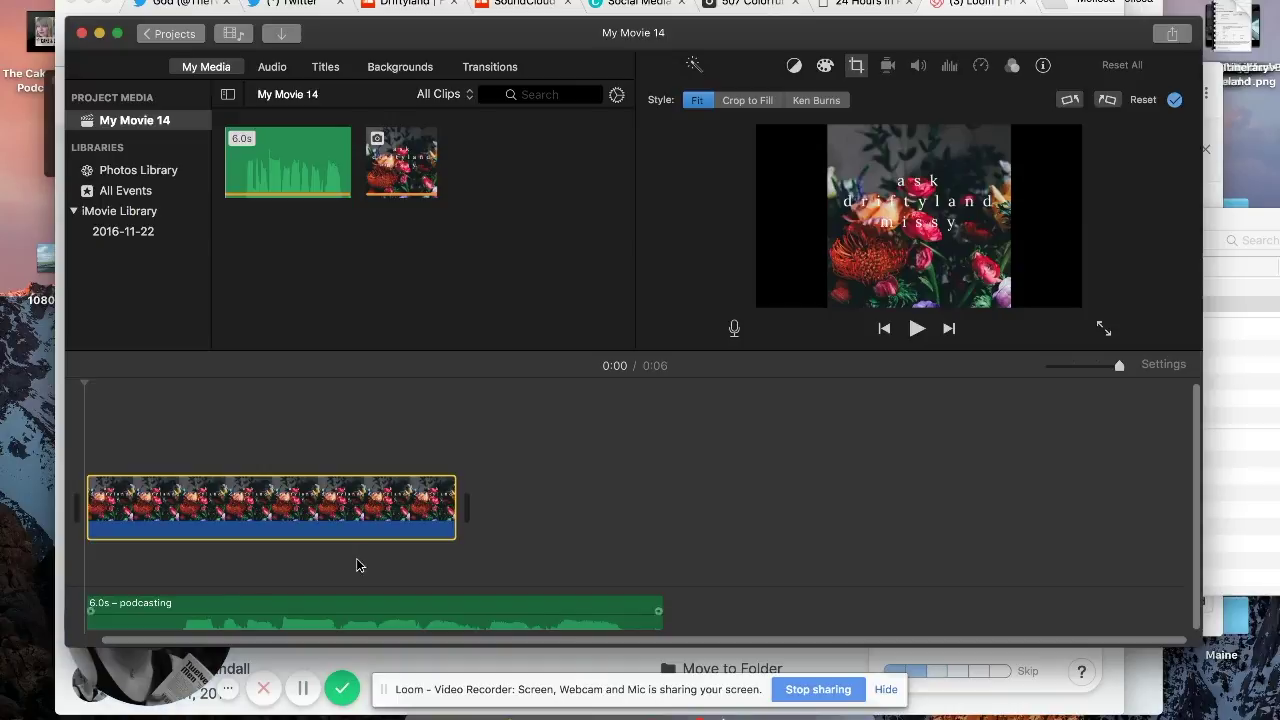
left_click_drag(455, 490, 660, 484)
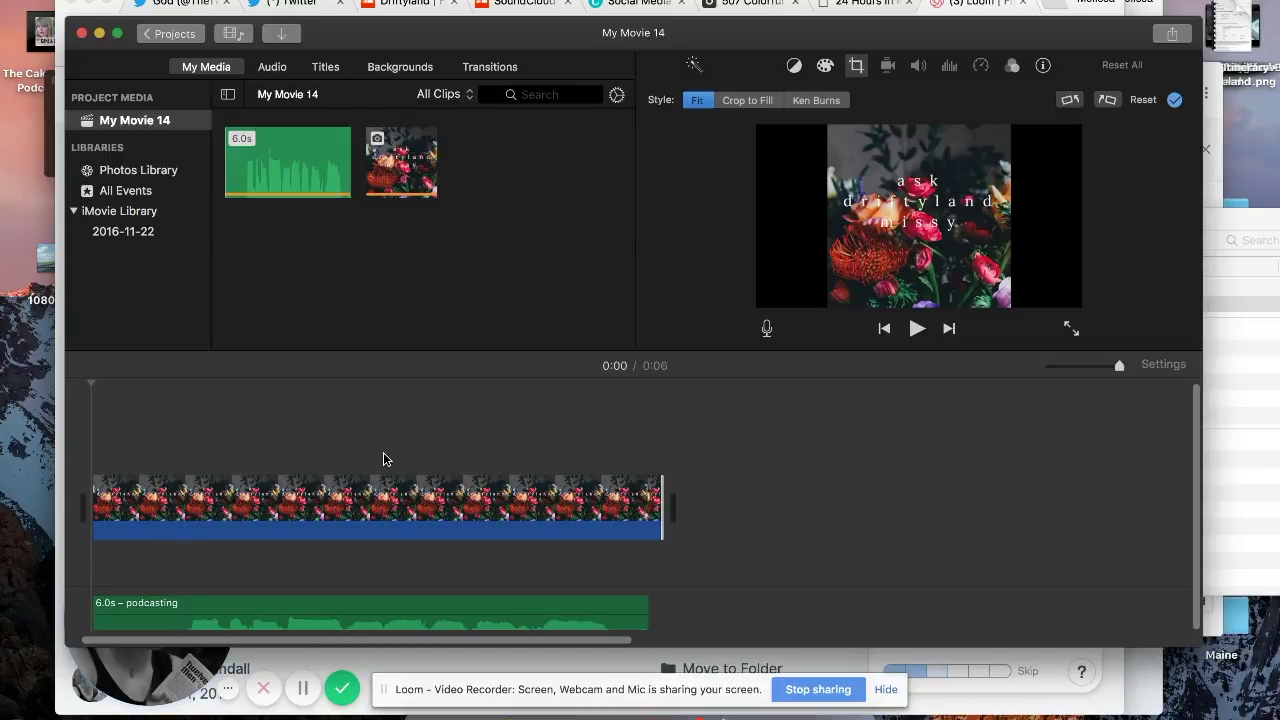
left_click_drag(425, 446, 330, 646)
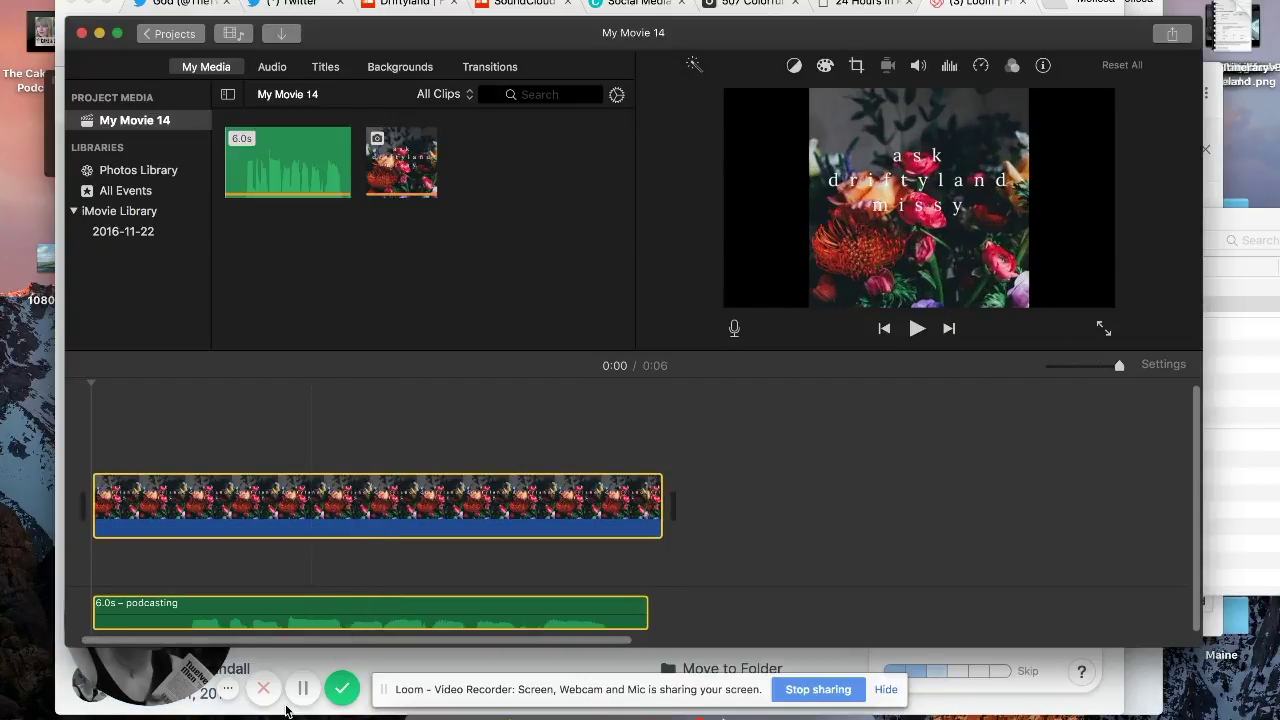
left_click(120, 0)
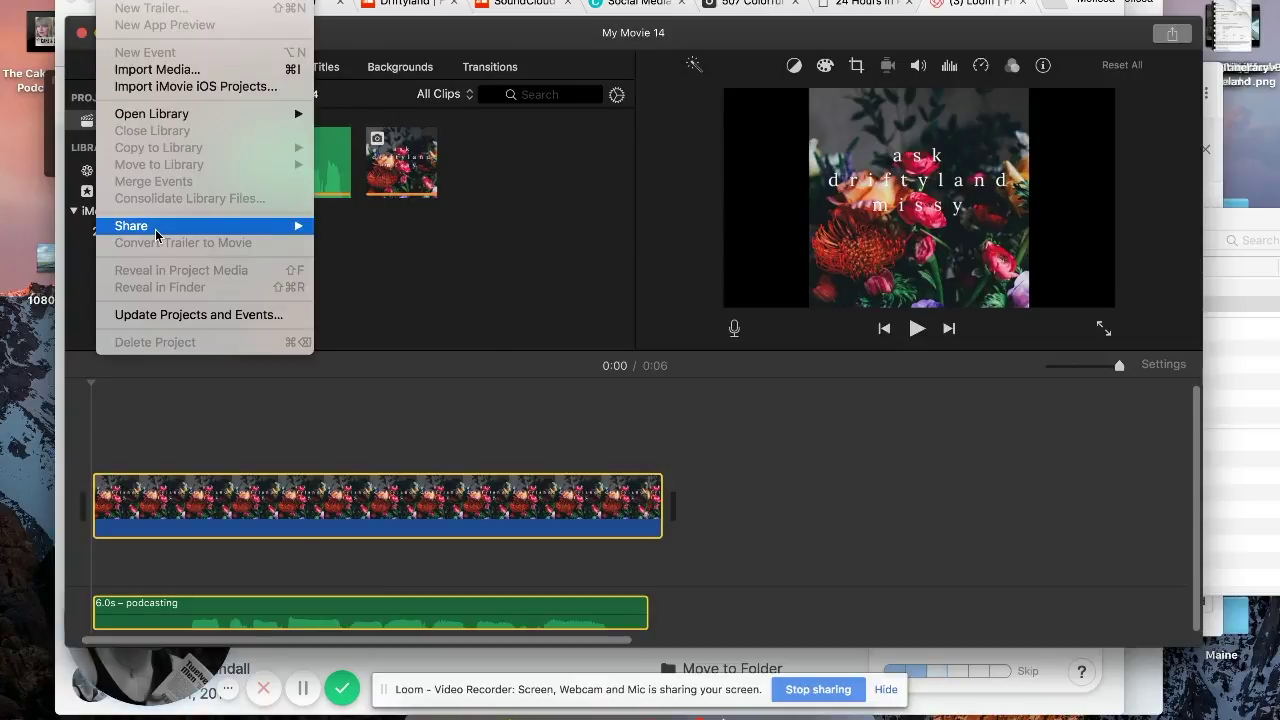
mouse_move(200, 226)
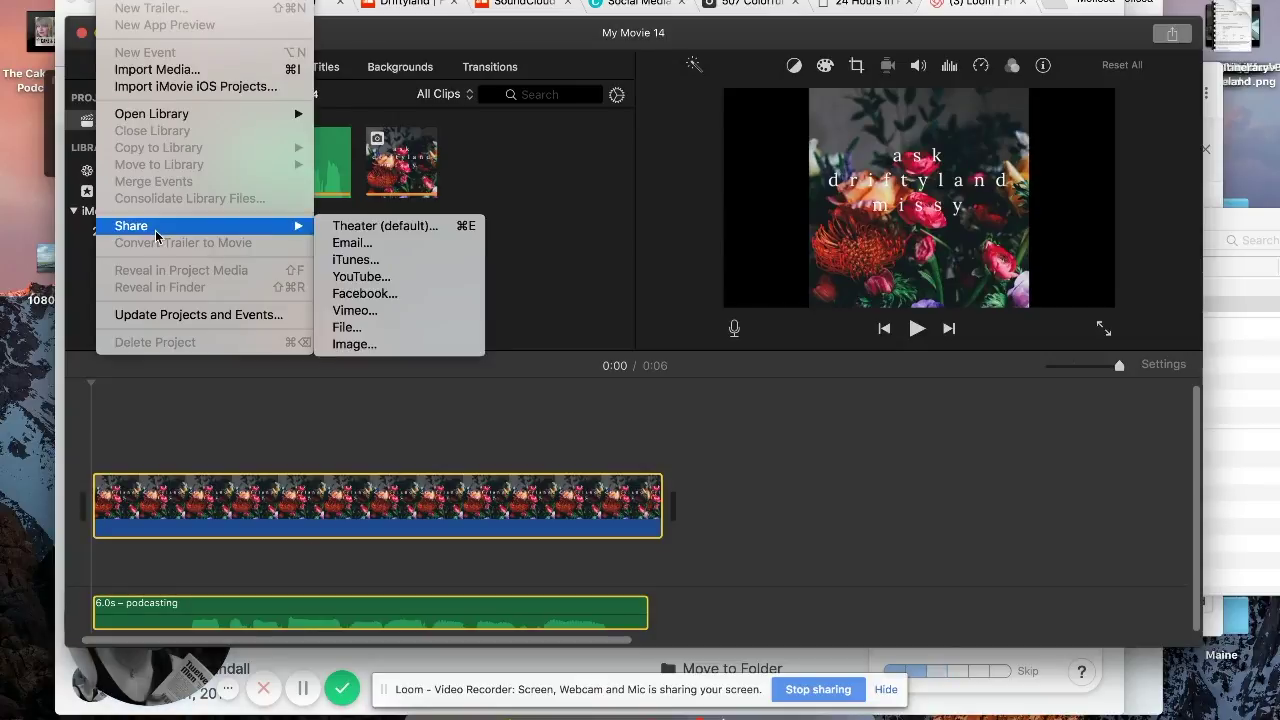
left_click(362, 329)
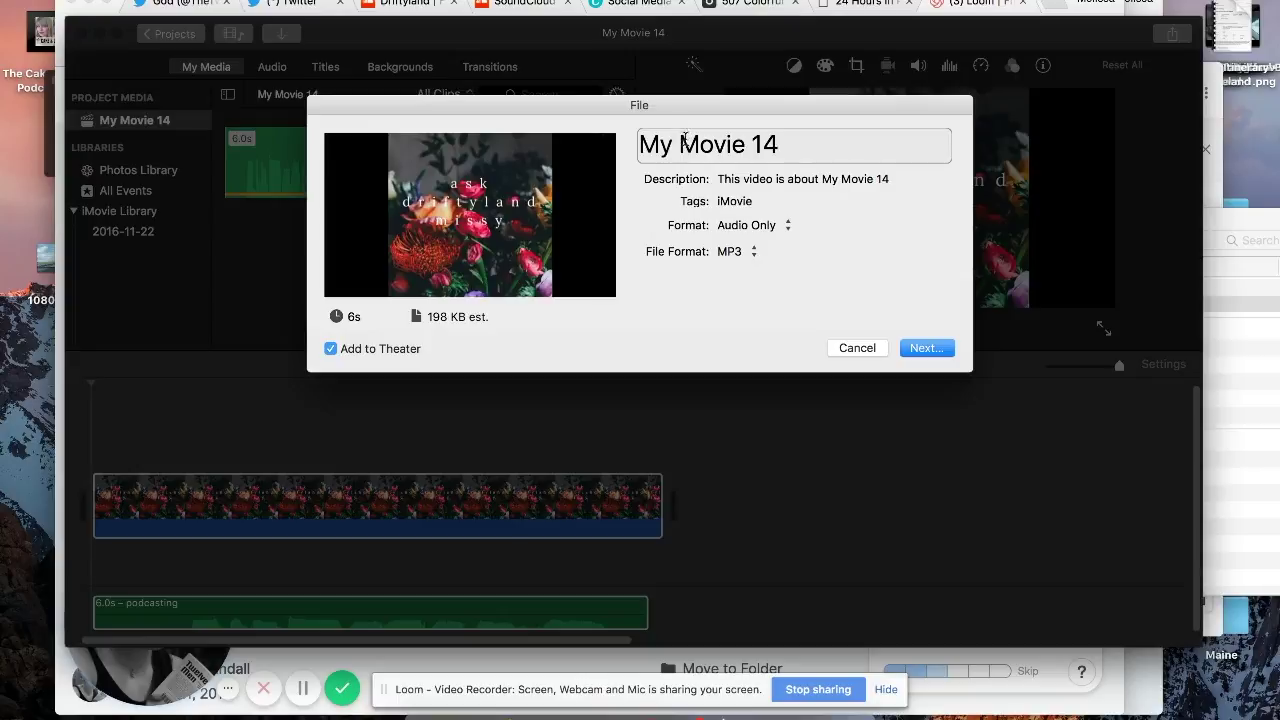
triple_click(684, 141)
type("Supercool Podcast")
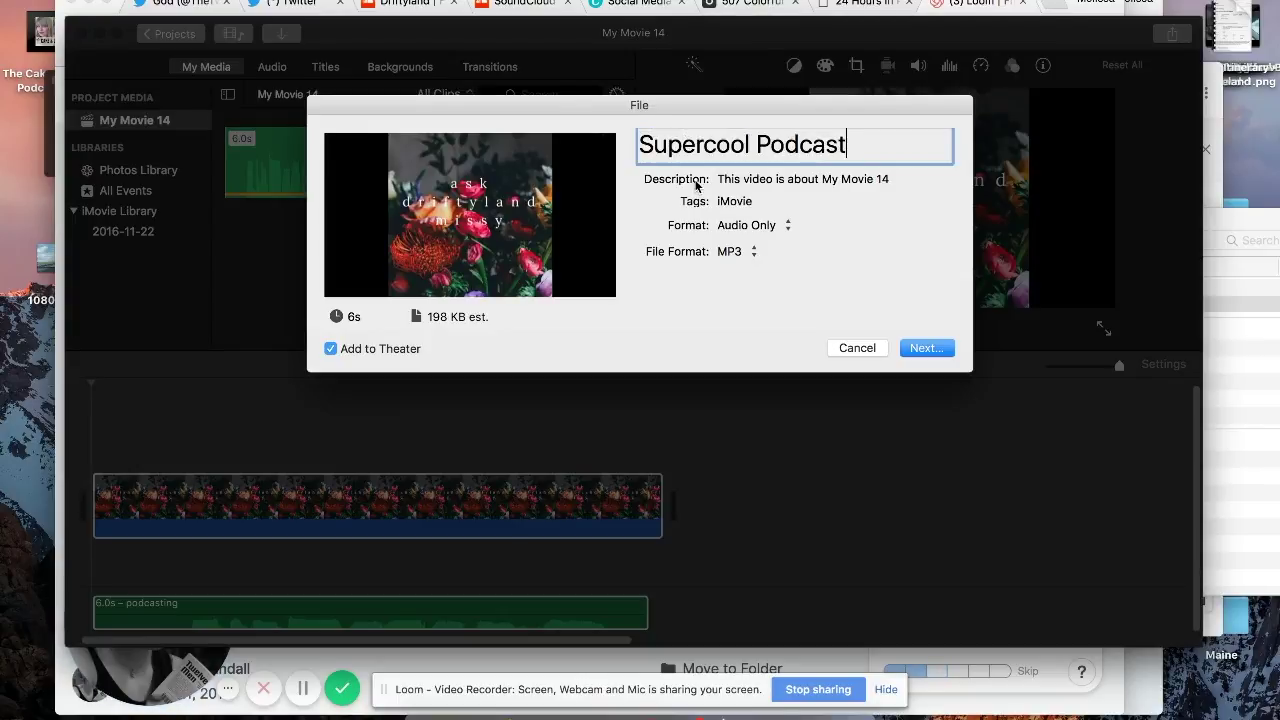
left_click(740, 226)
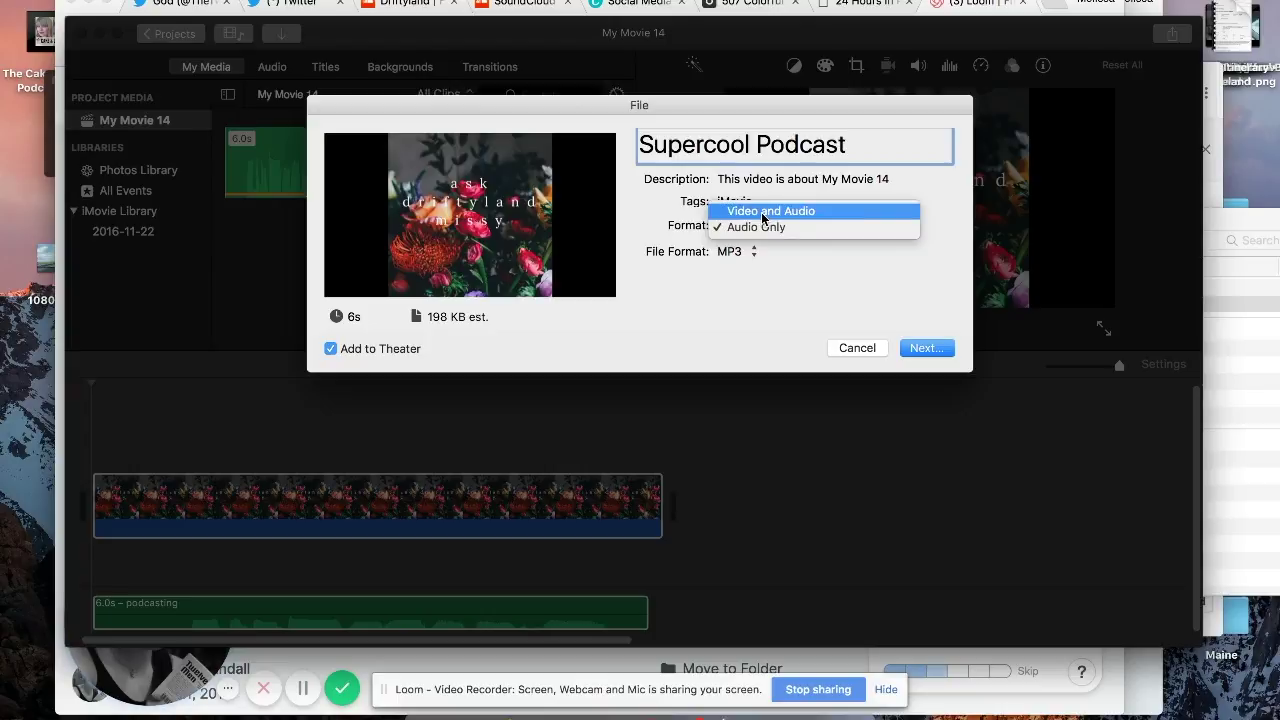
left_click(757, 227)
left_click(852, 349)
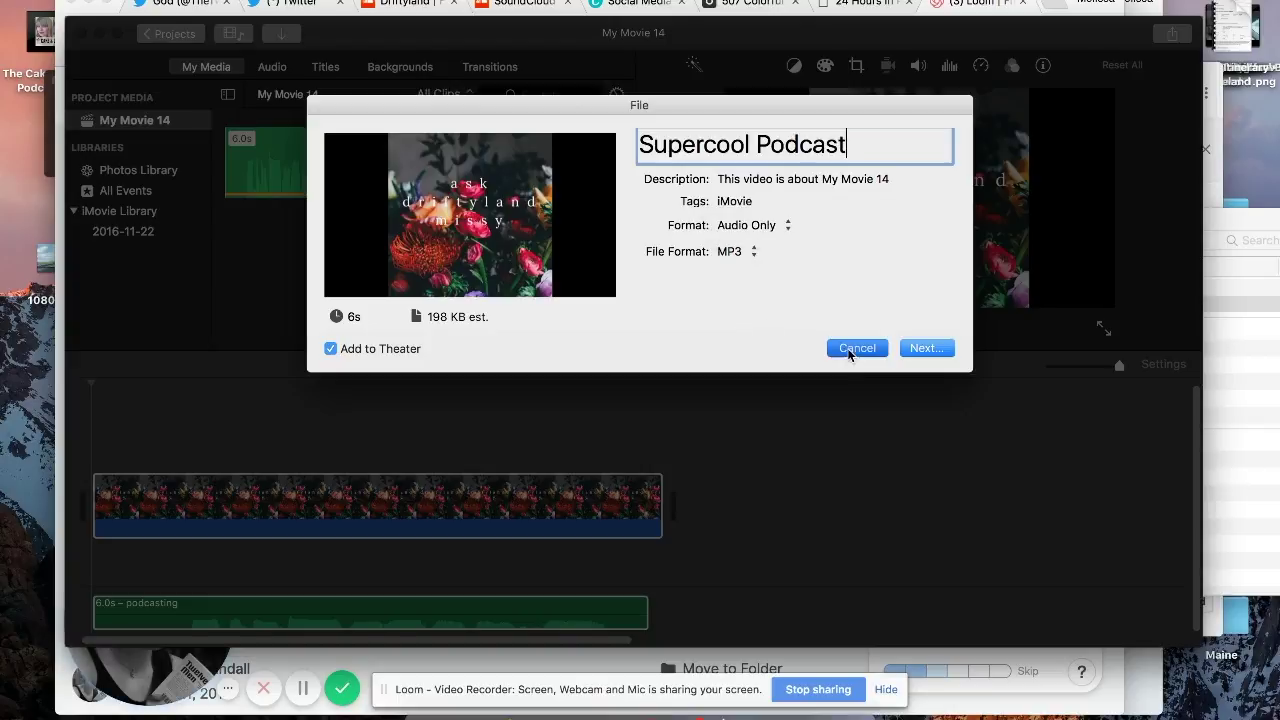
- Delete the flower image clip from the timeline, leaving only the podcasting audio
left_click(622, 525)
key("Delete")
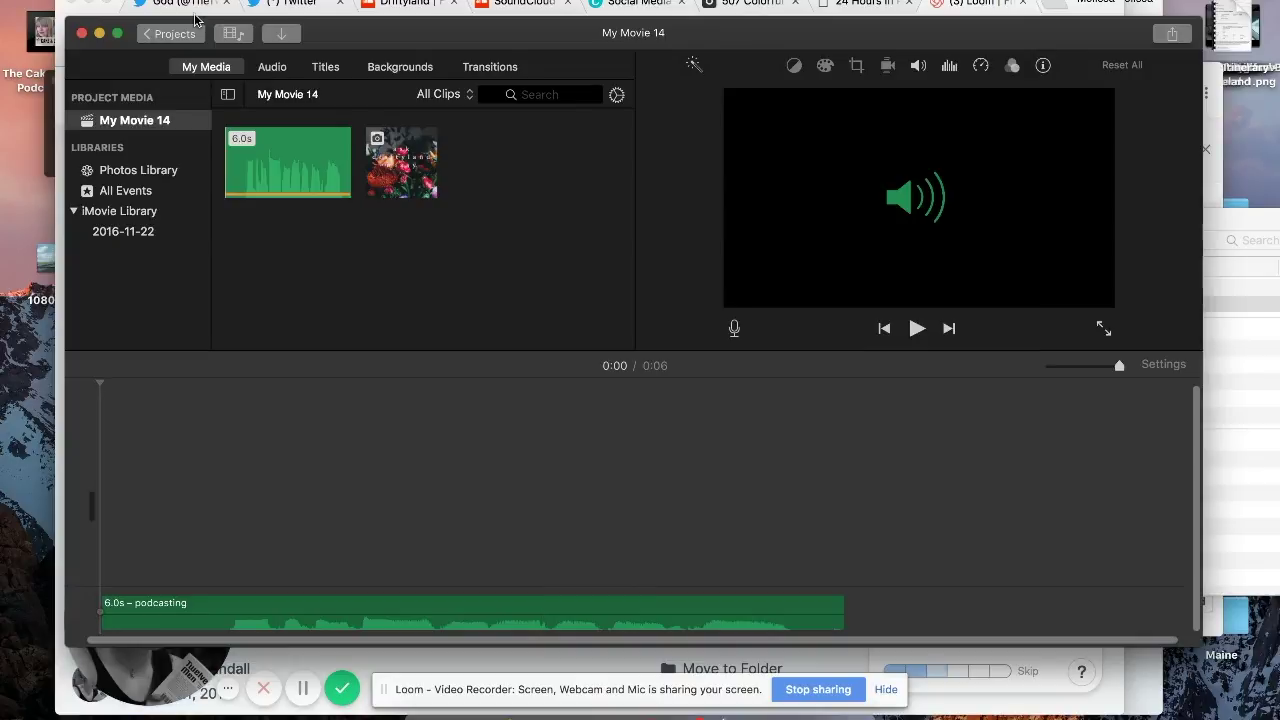
- Start sharing the movie as a file and title the export Supercool Podcast
left_click(110, 0)
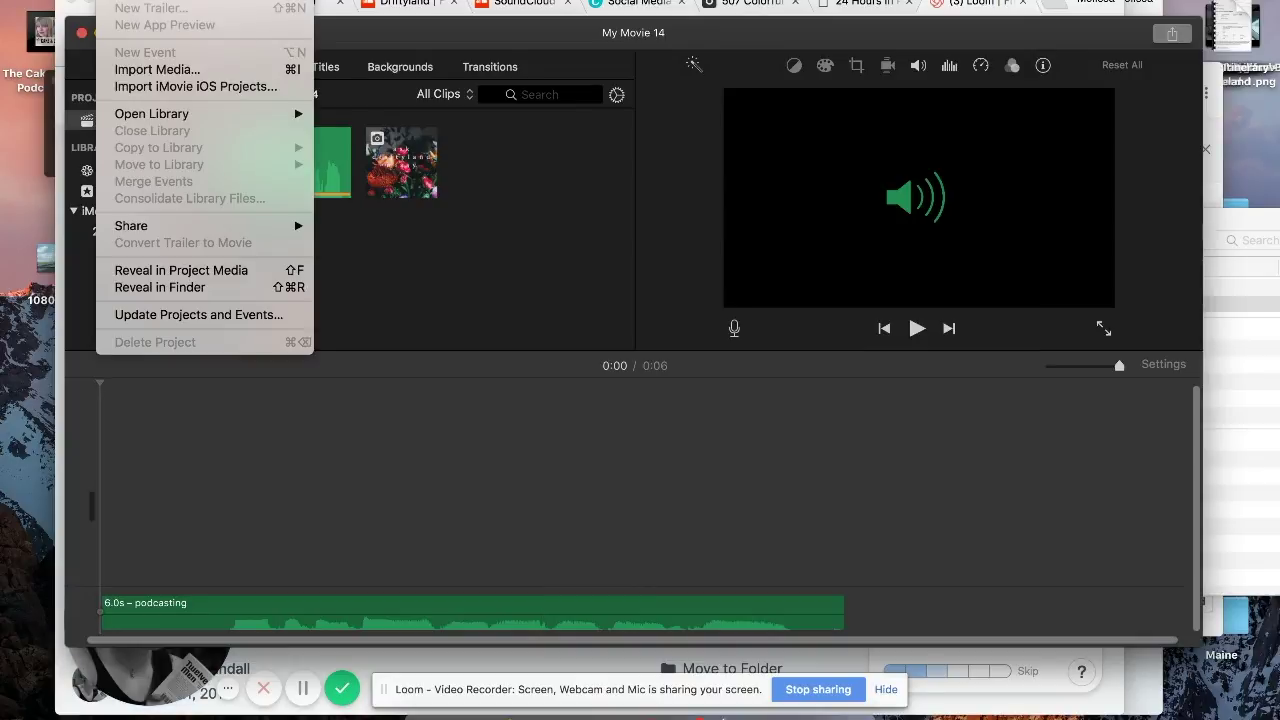
mouse_move(126, 231)
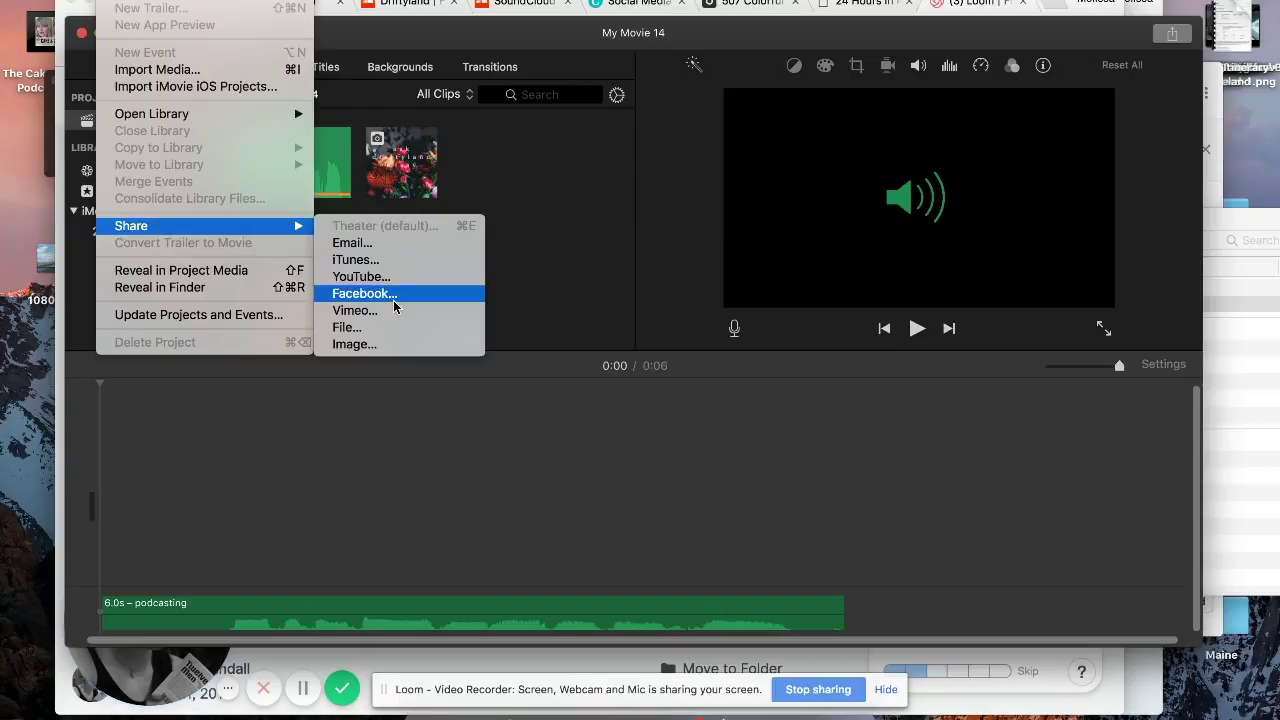
left_click(372, 328)
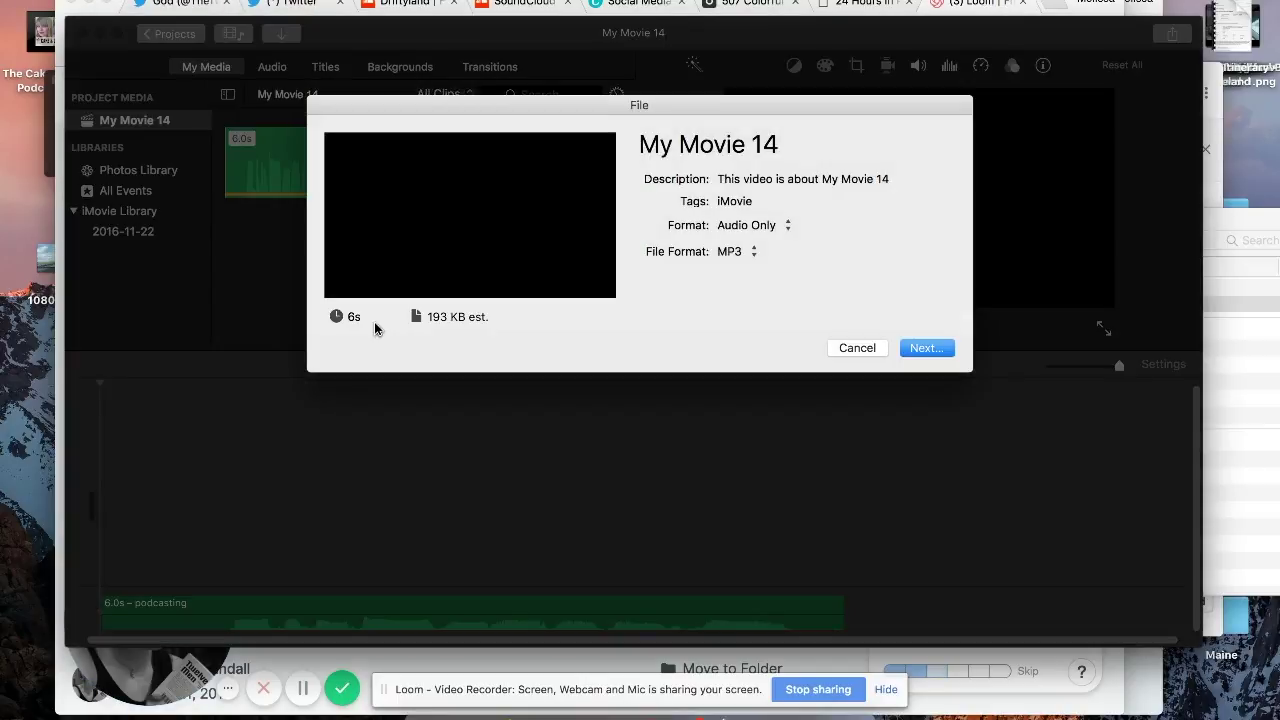
triple_click(701, 142)
type("Supe")
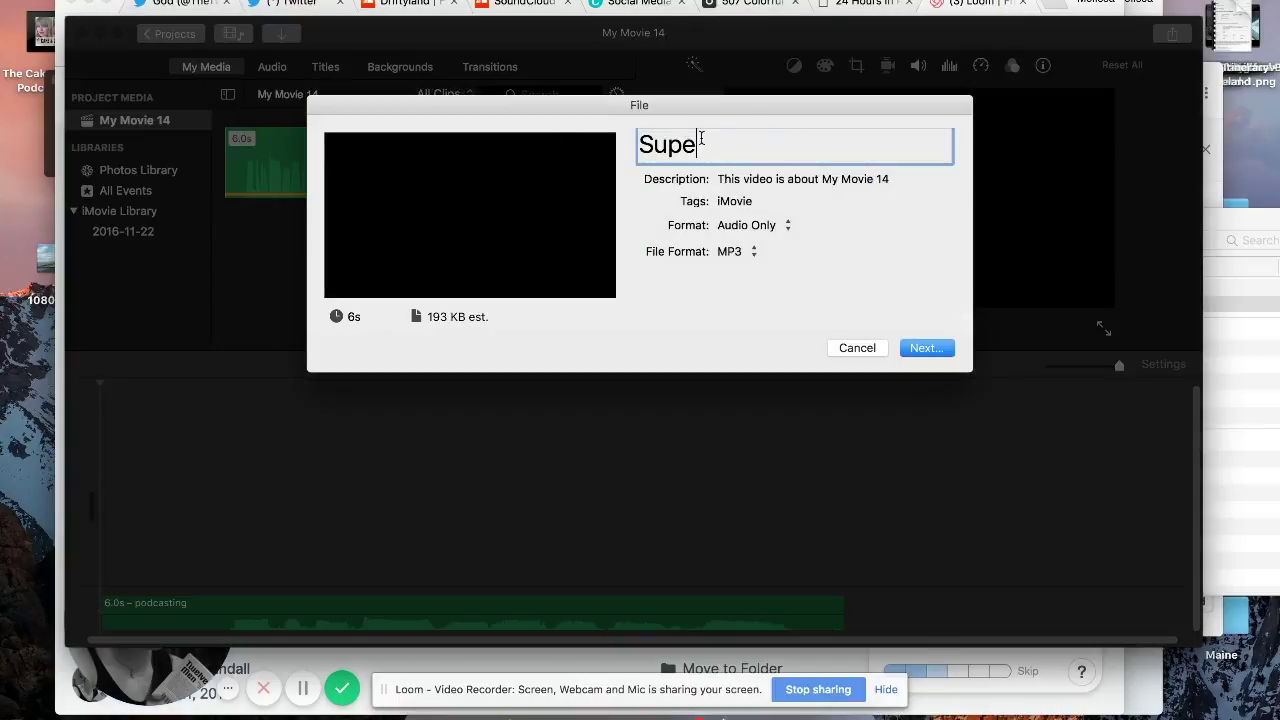
type("rcool Podcast")
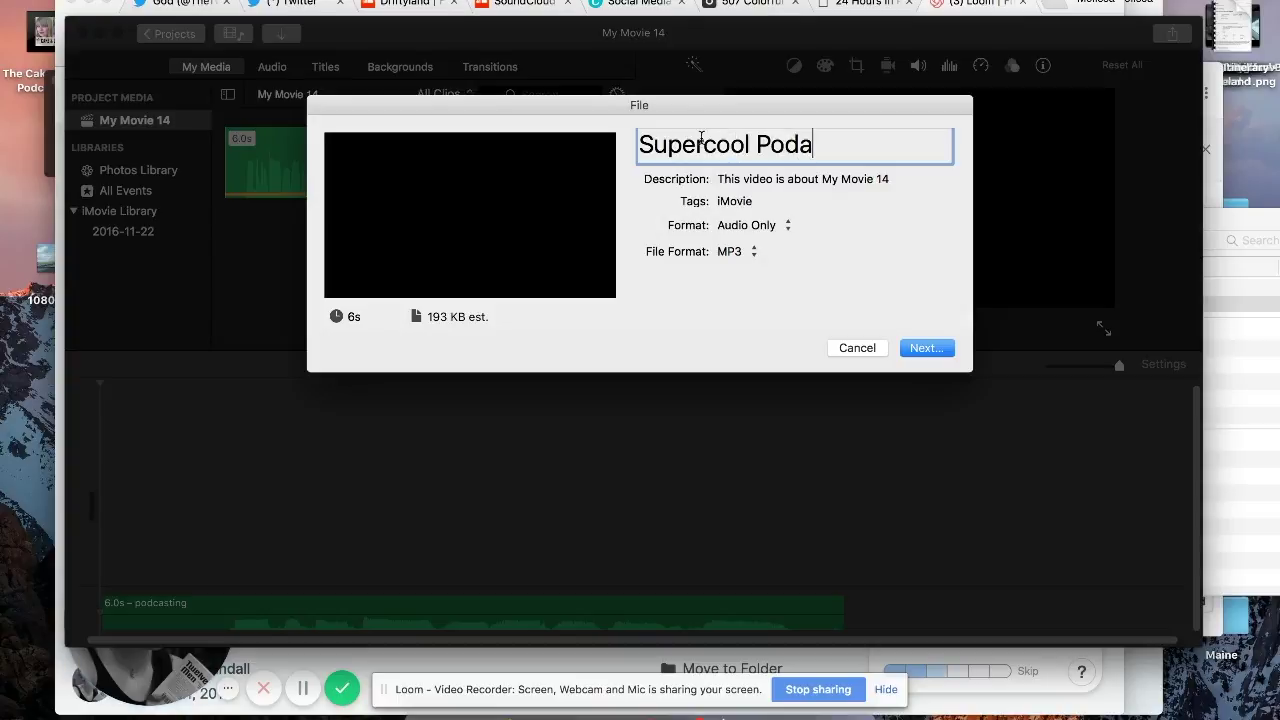
- Export the file to the Desktop as Audio Only in MP3 format and show the saved file in Finder
left_click(760, 225)
left_click(760, 211)
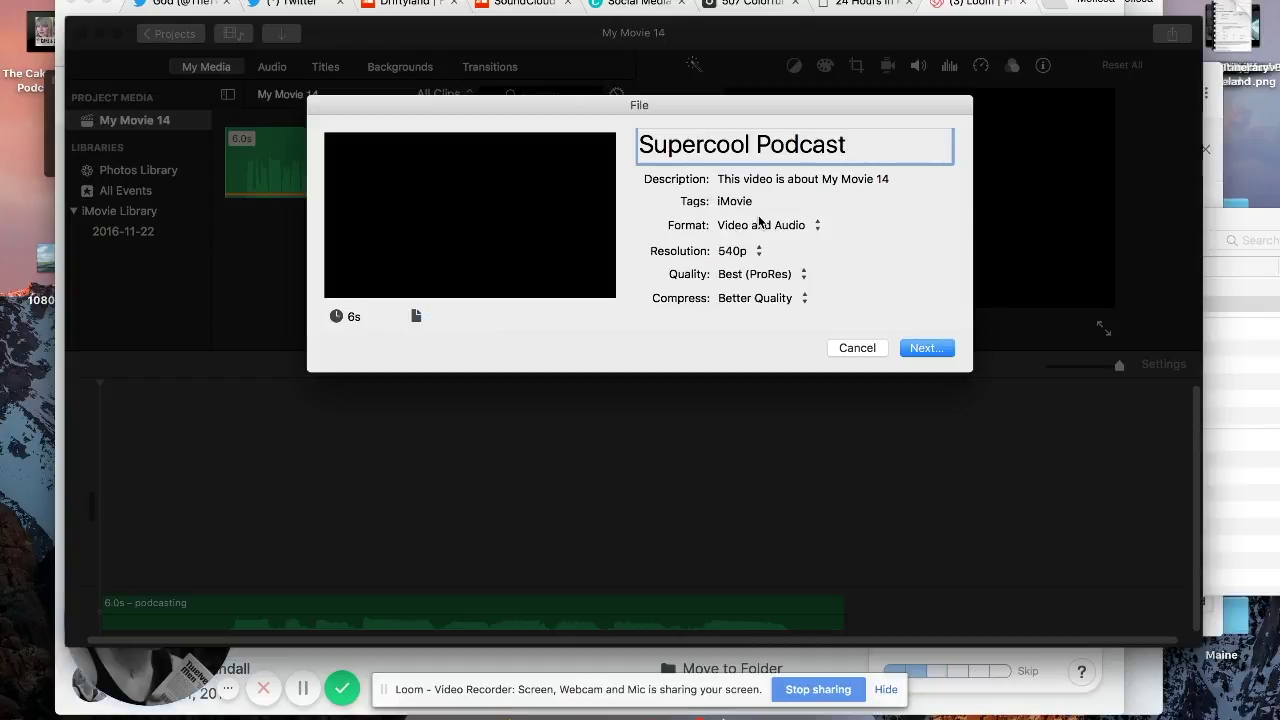
left_click(760, 227)
left_click(757, 242)
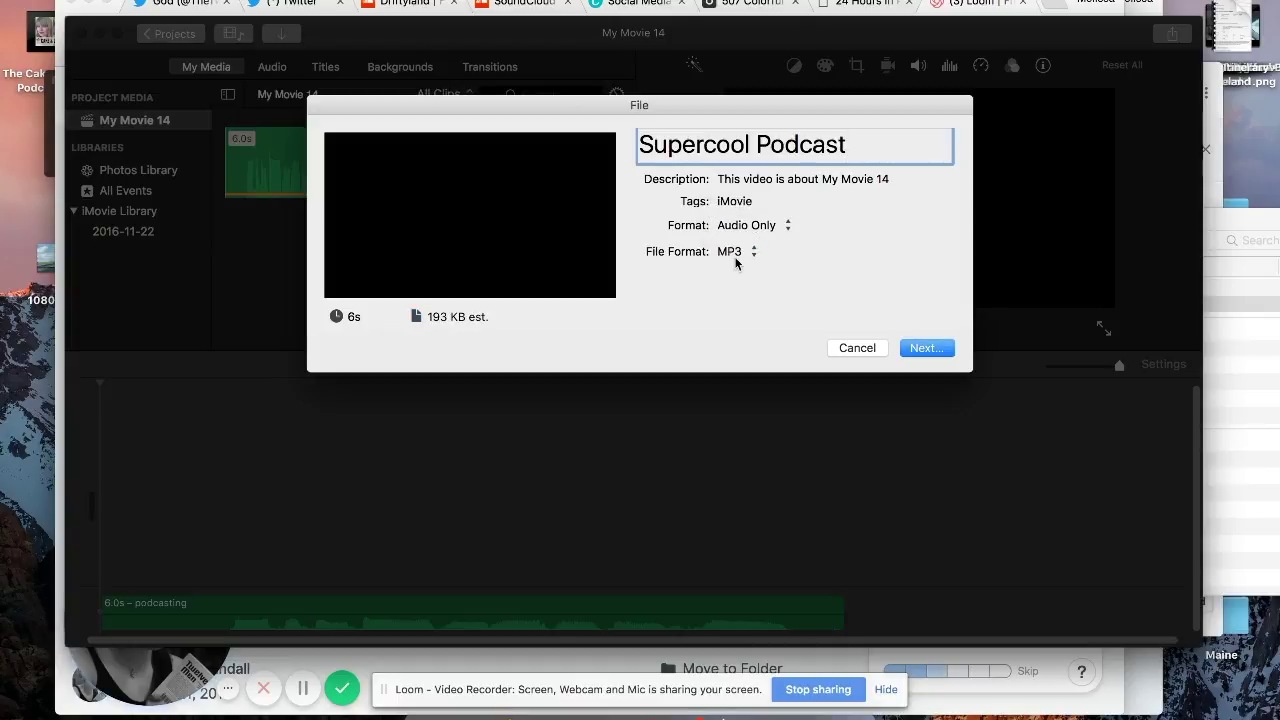
left_click(922, 348)
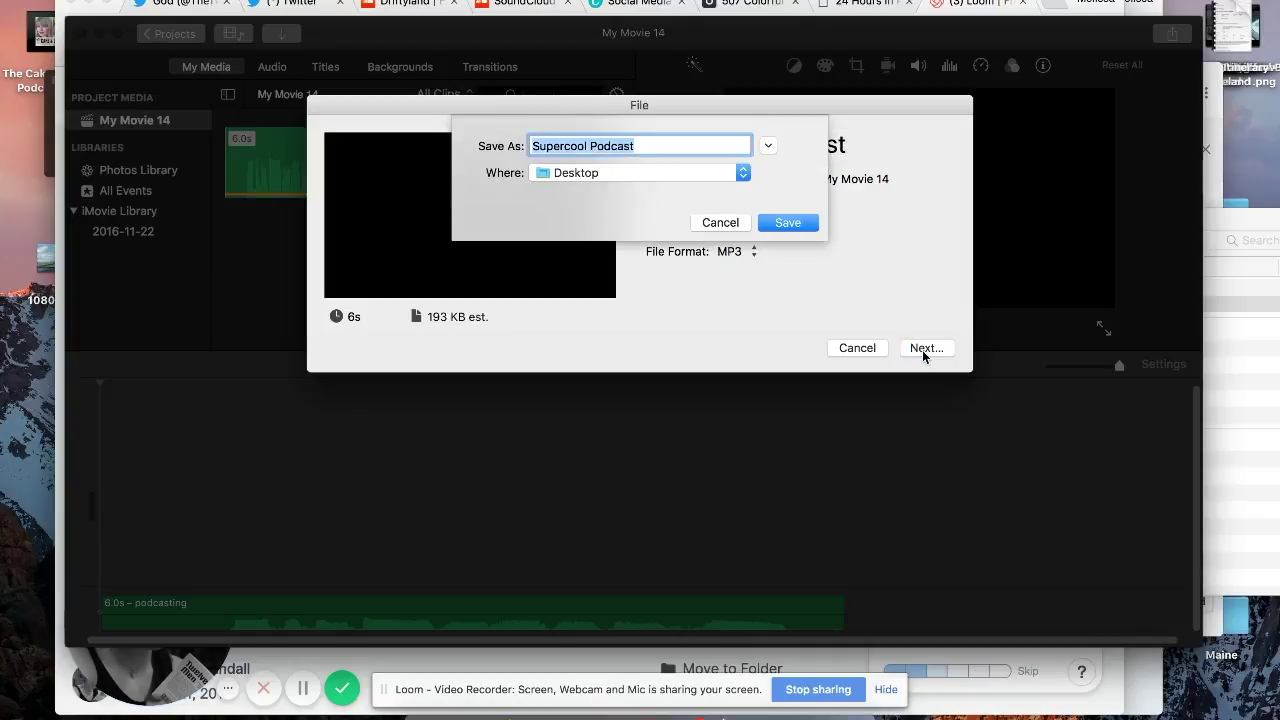
left_click(790, 218)
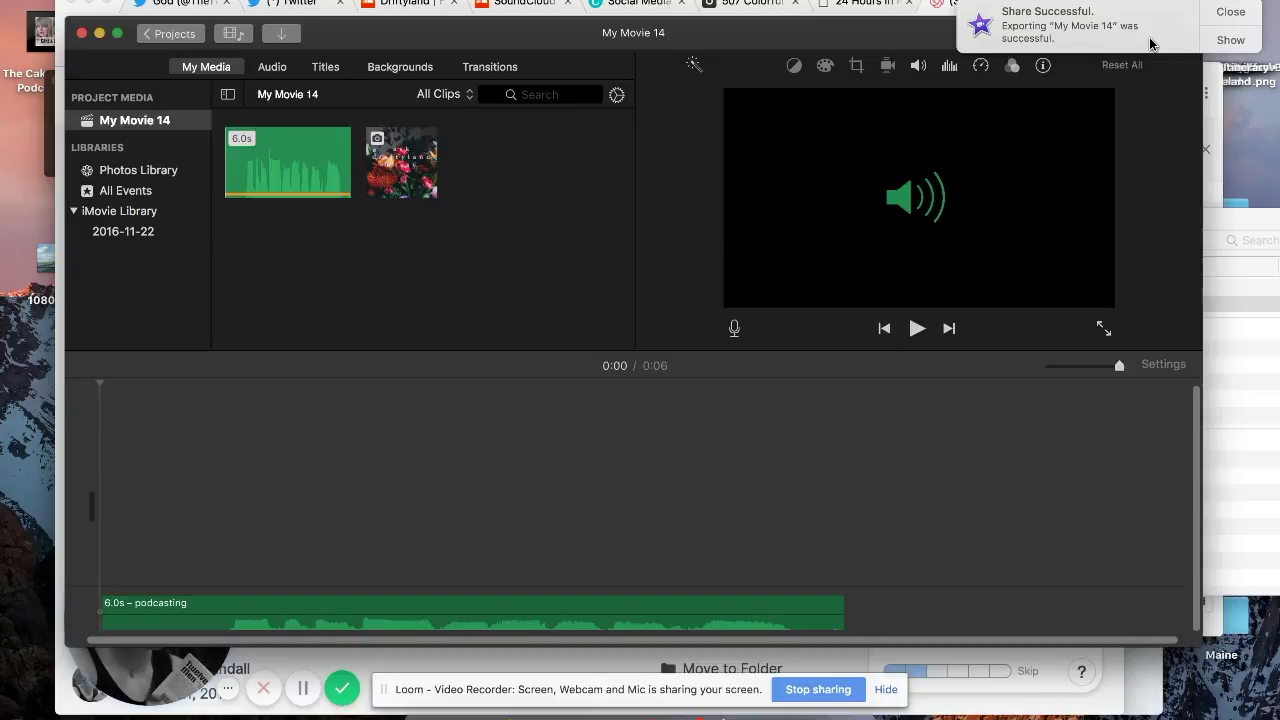
left_click(1229, 42)
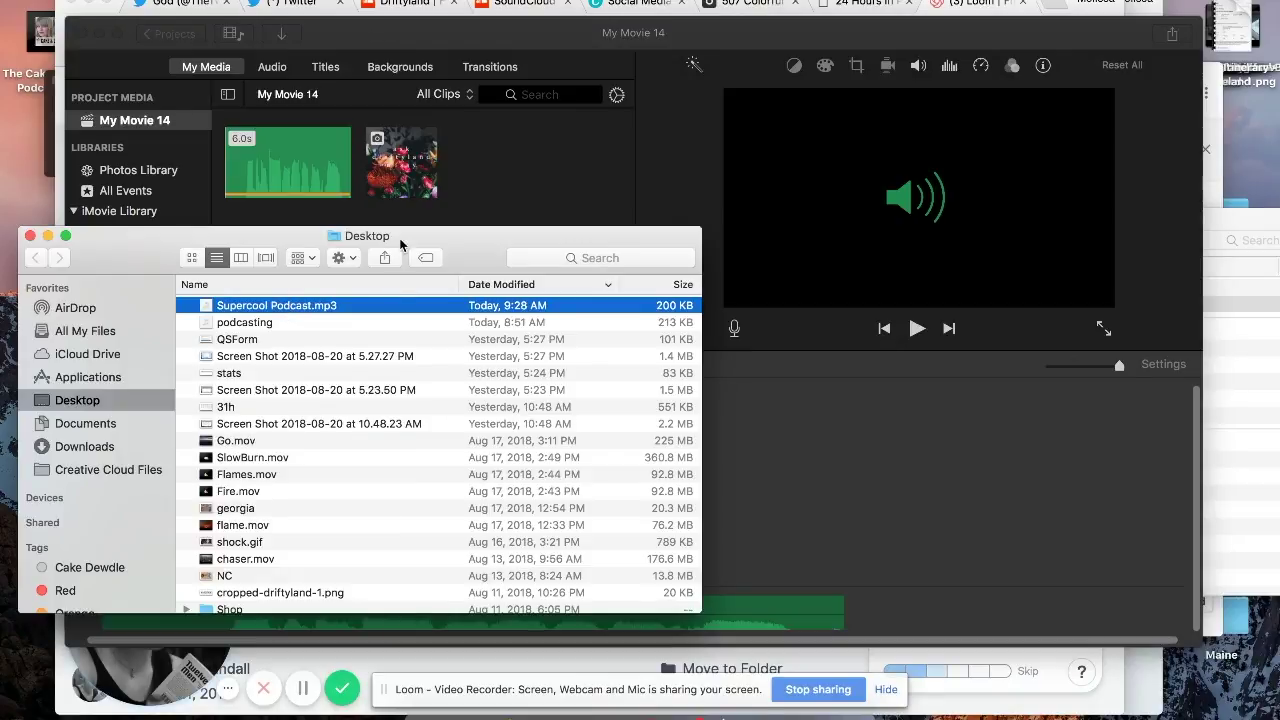
- Switch to the Driftyland profile on SoundCloud in the browser and look over its tracks and upload option
left_click(415, 4)
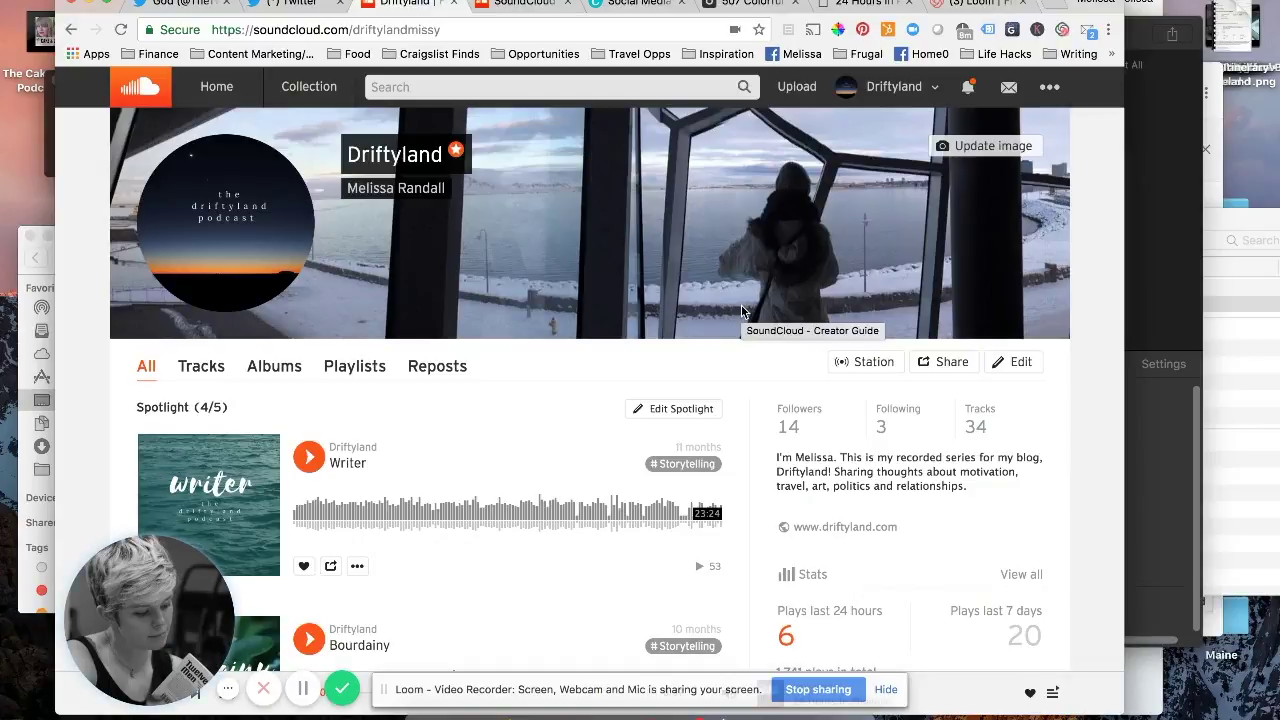
scroll(278, 368, "down", 10)
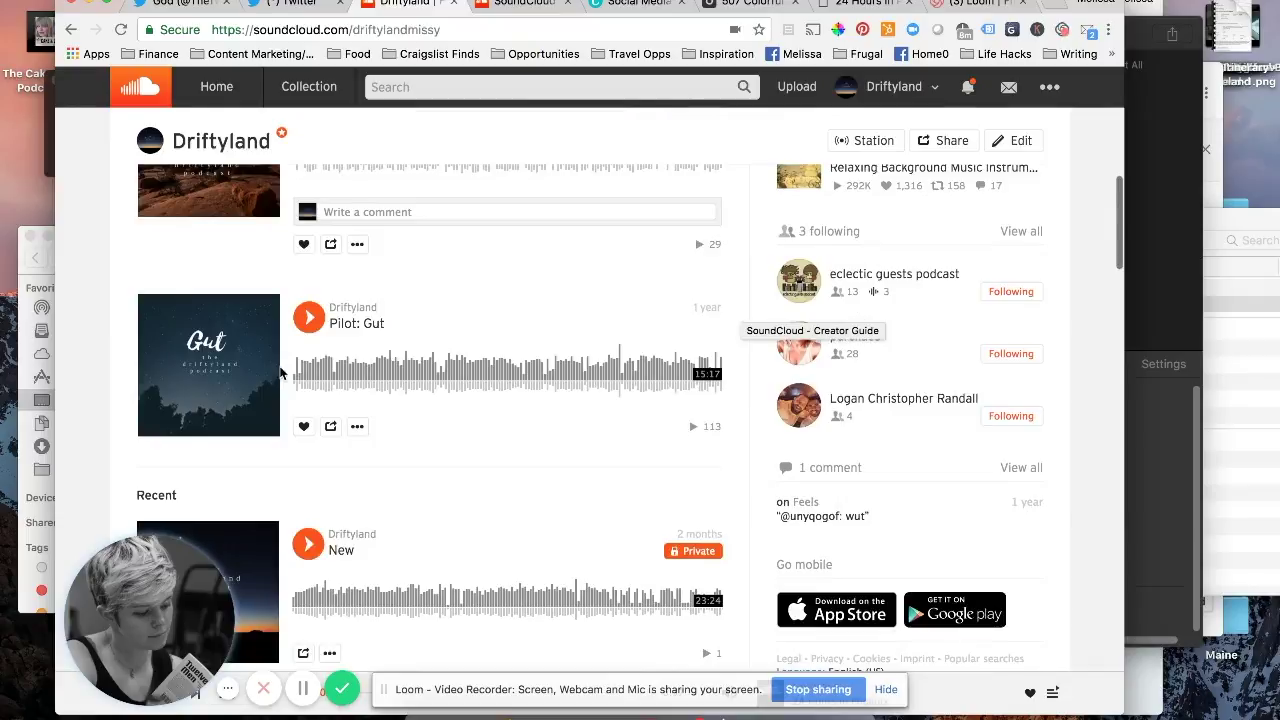
scroll(280, 372, "up", 10)
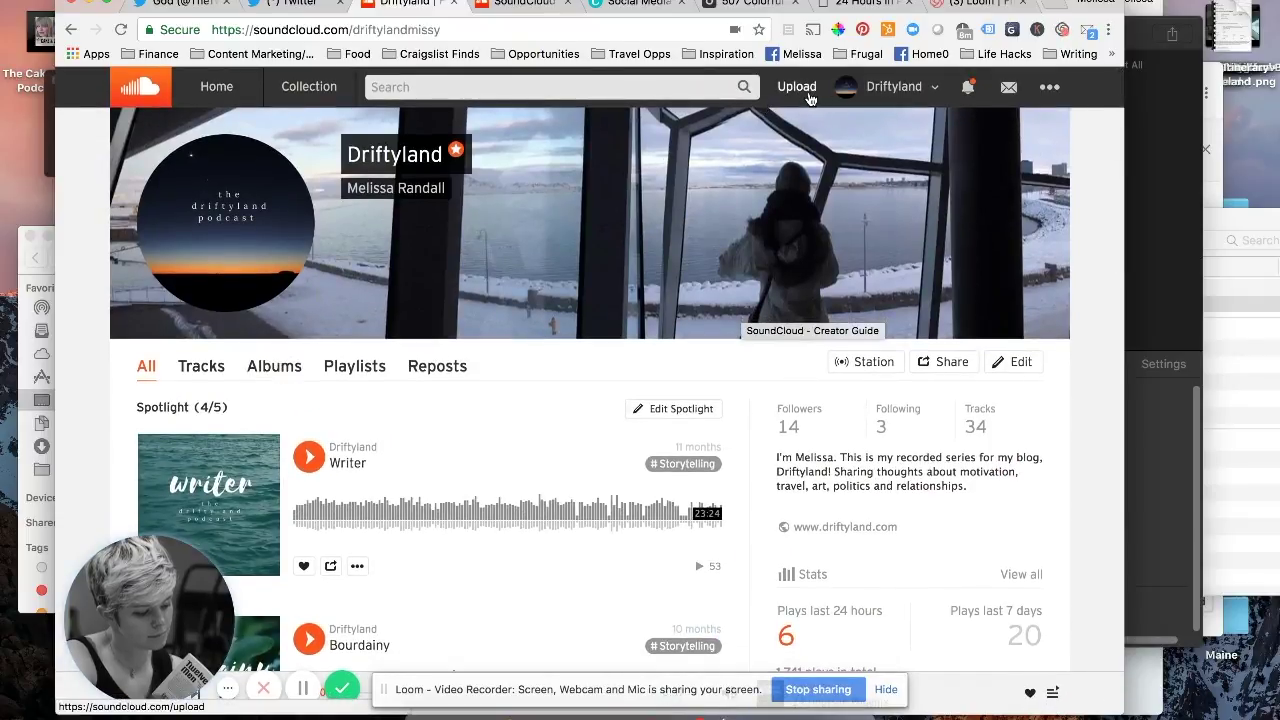
- Switch to the COPENHAGEN design in Canva and browse its podcast covers and the free photos for a cover to reuse
left_click(622, 5)
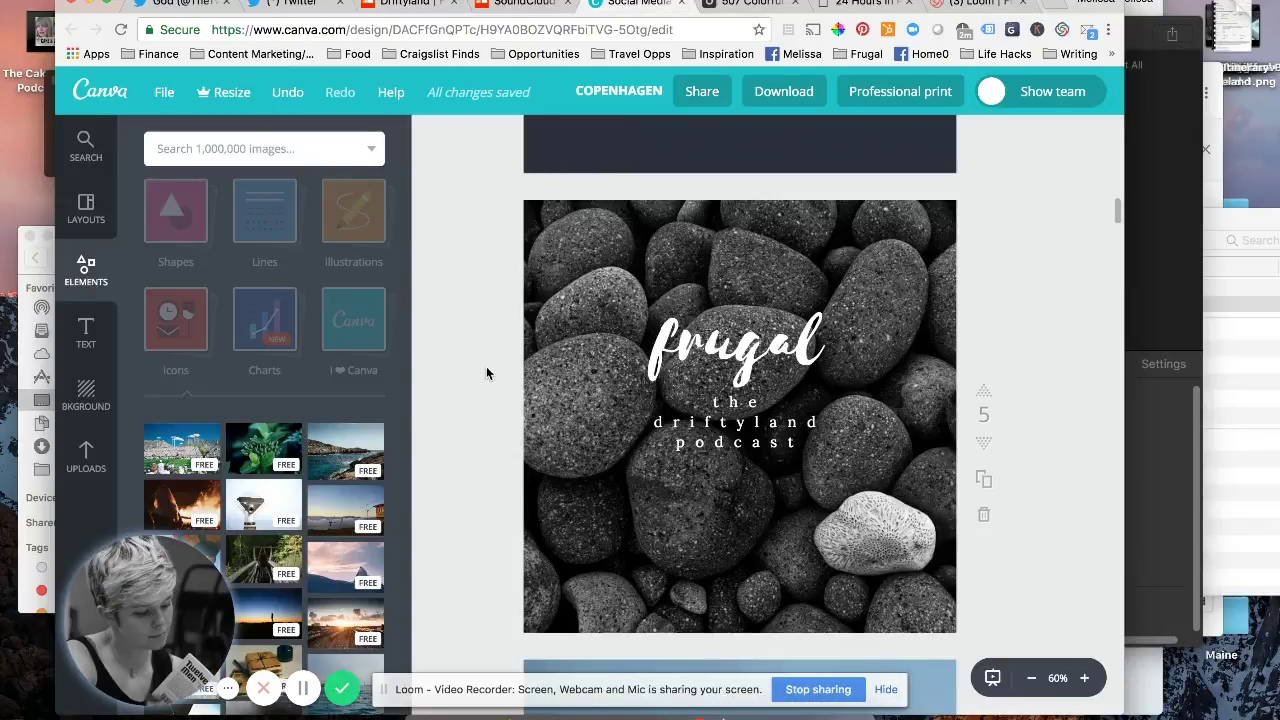
scroll(487, 373, "up", 10)
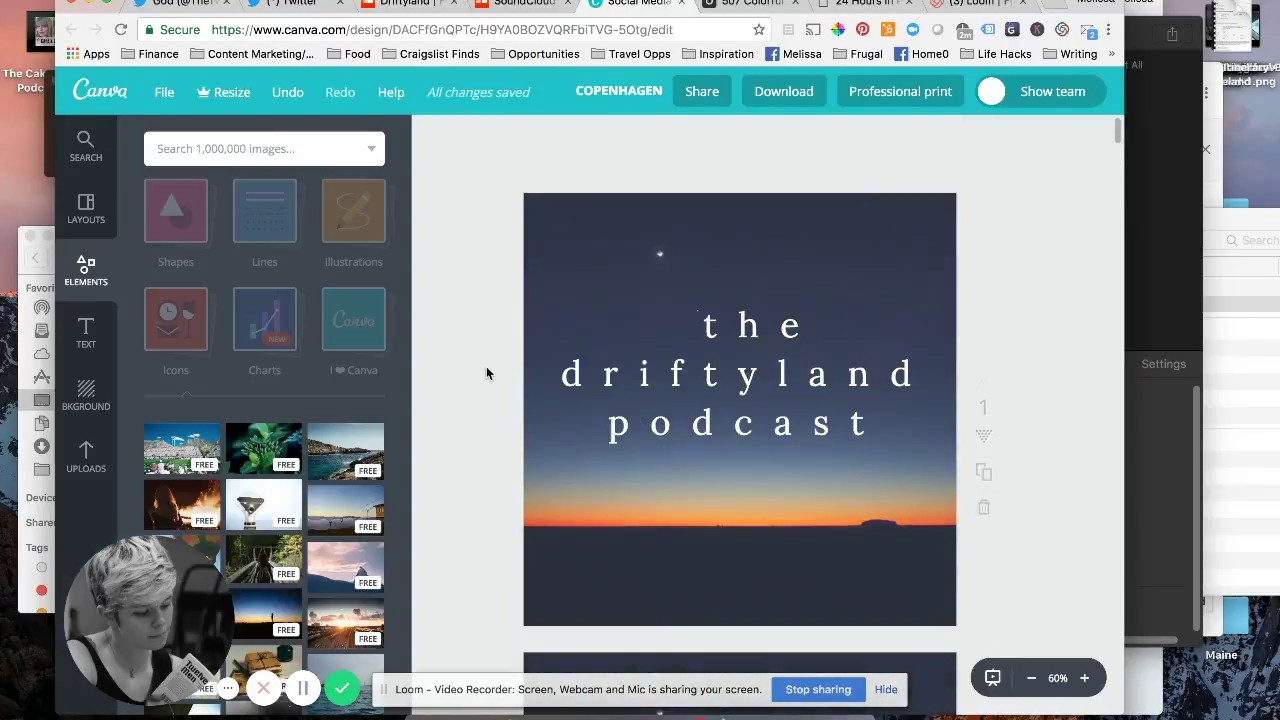
scroll(487, 373, "down", 15)
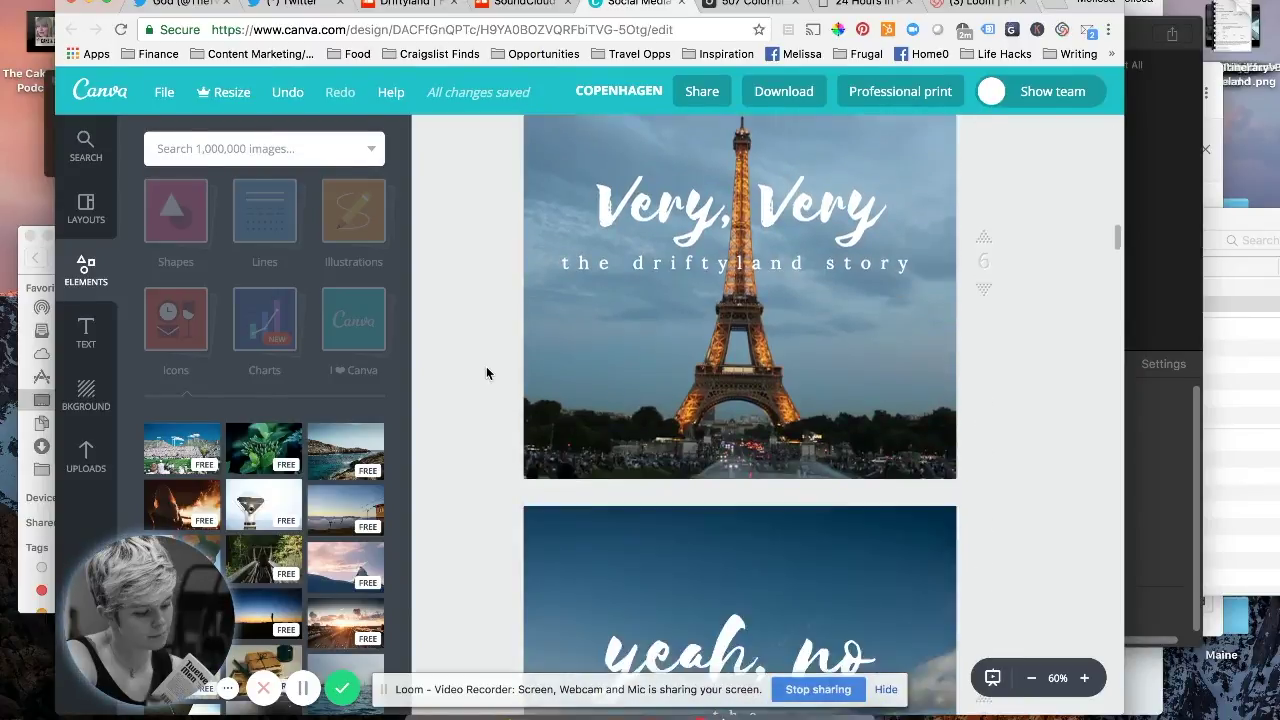
scroll(487, 373, "down", 10)
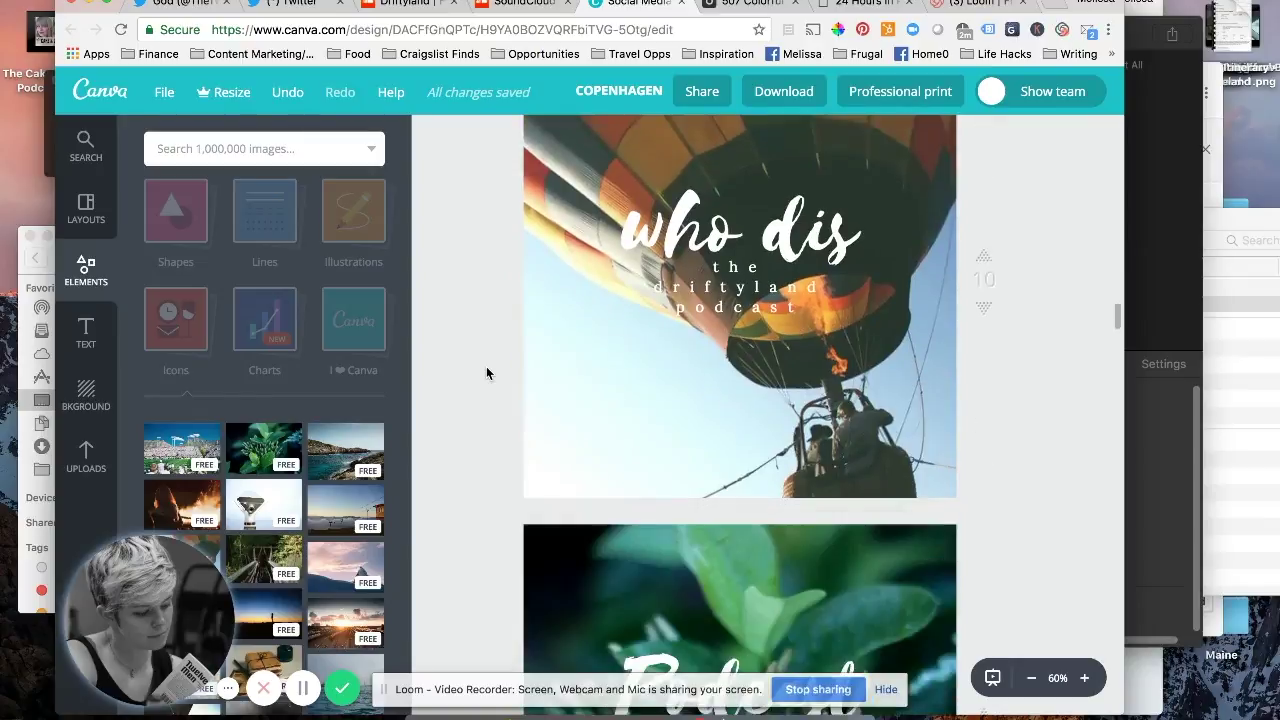
scroll(487, 373, "down", 10)
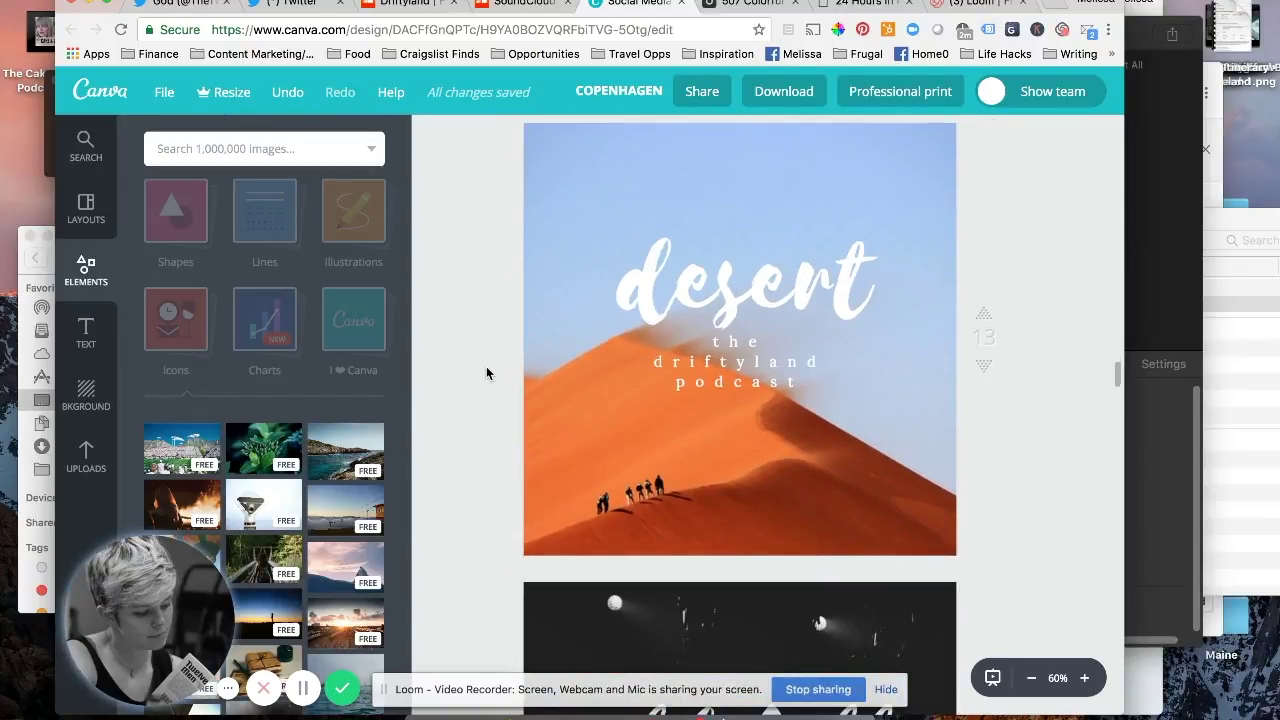
left_click(556, 410)
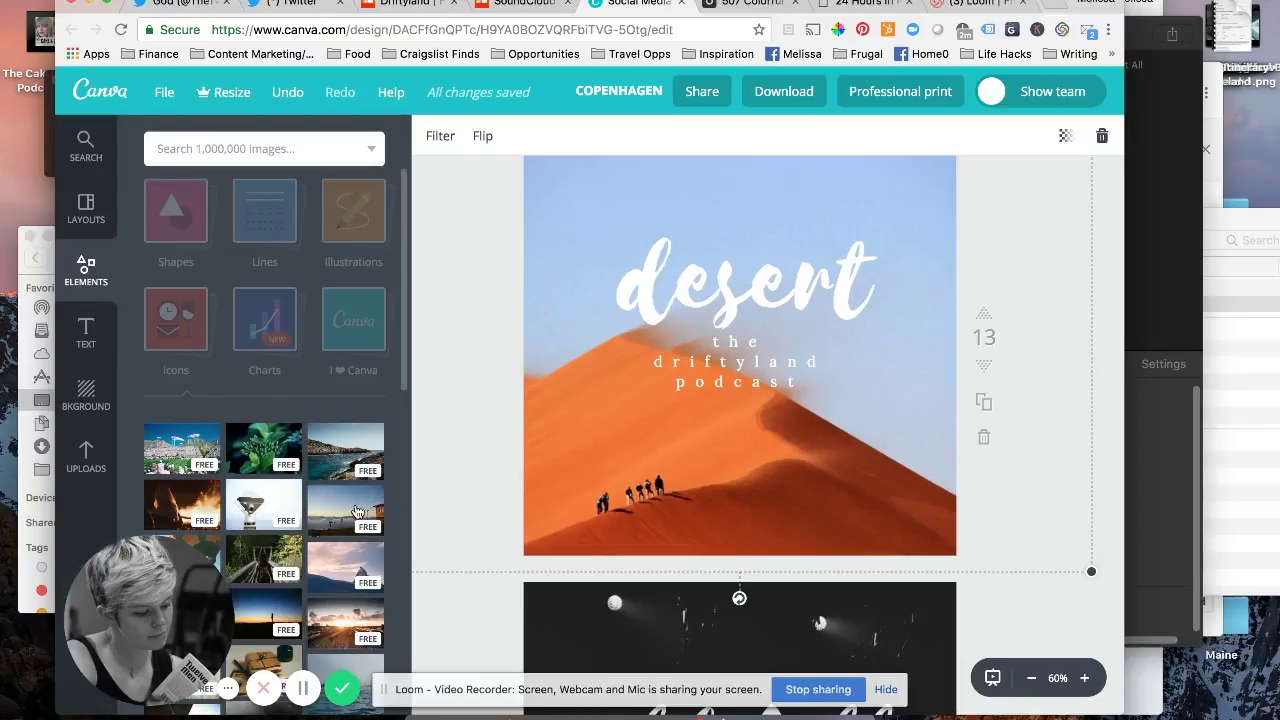
scroll(357, 512, "down", 10)
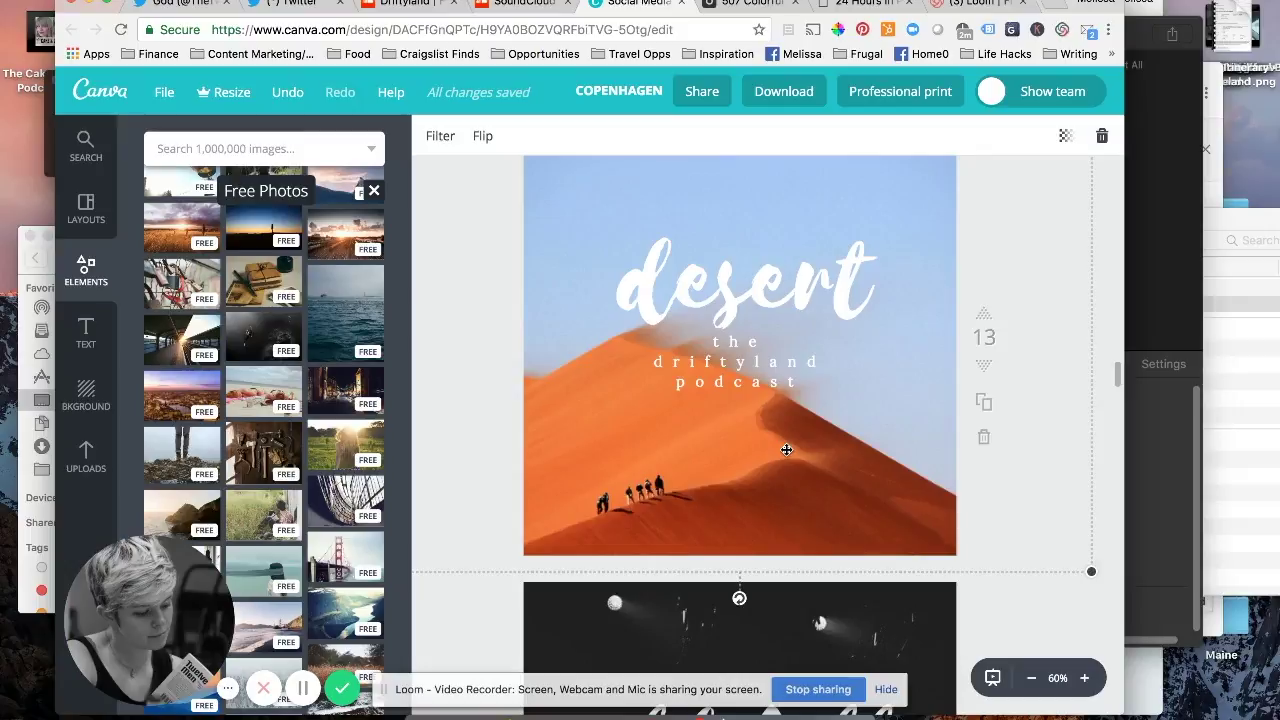
scroll(787, 450, "up", 2)
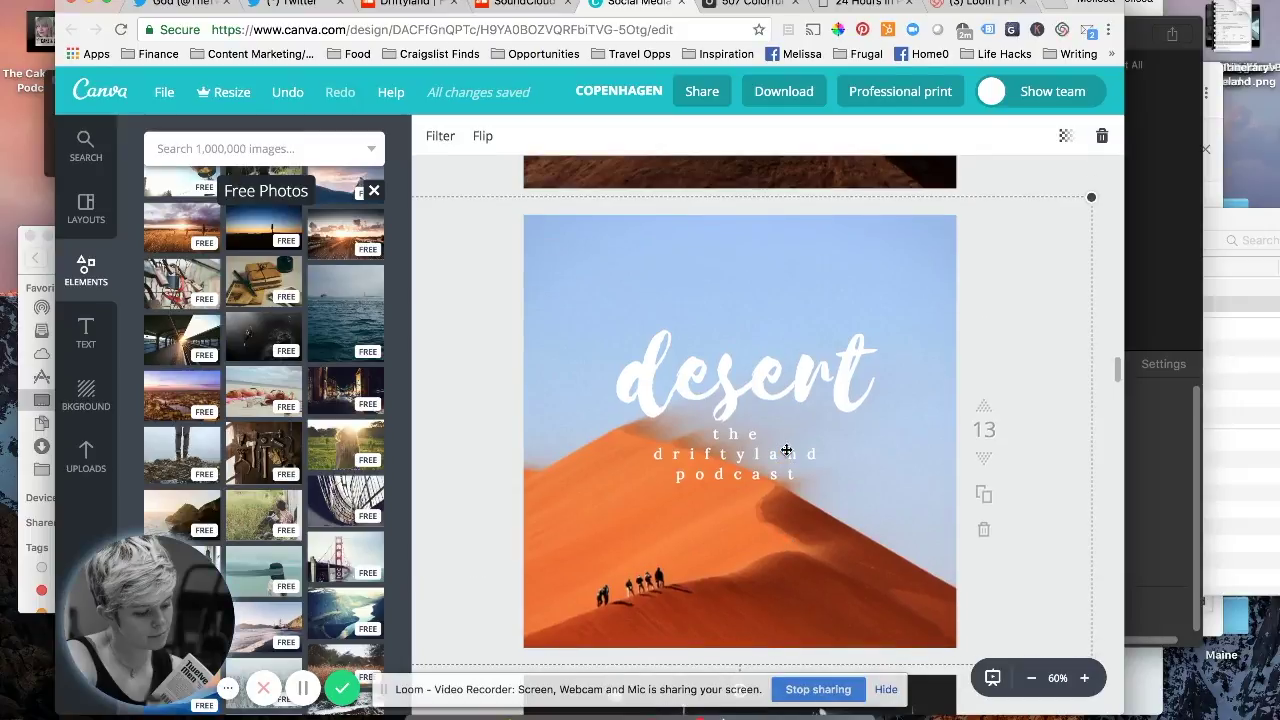
- Replace the desert cover's title on page 13 with Supercool Podcast on two lines at font size 96
double_click(687, 380)
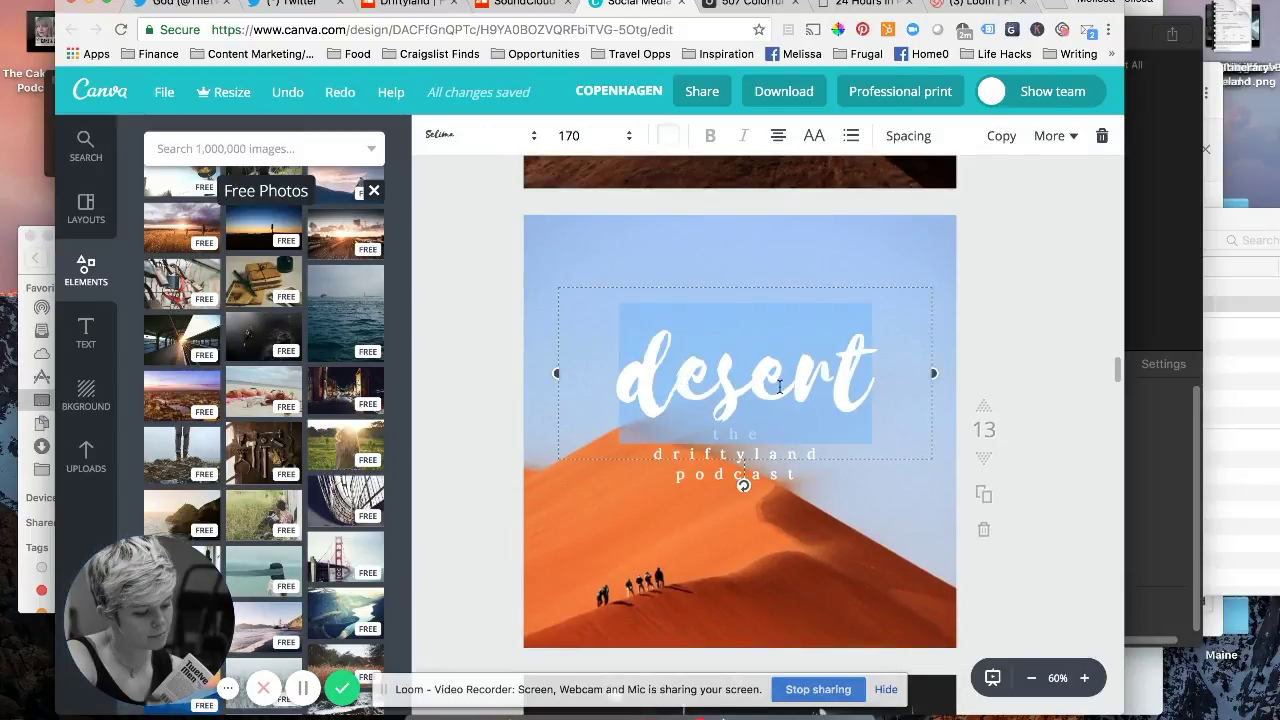
type("Supercoo")
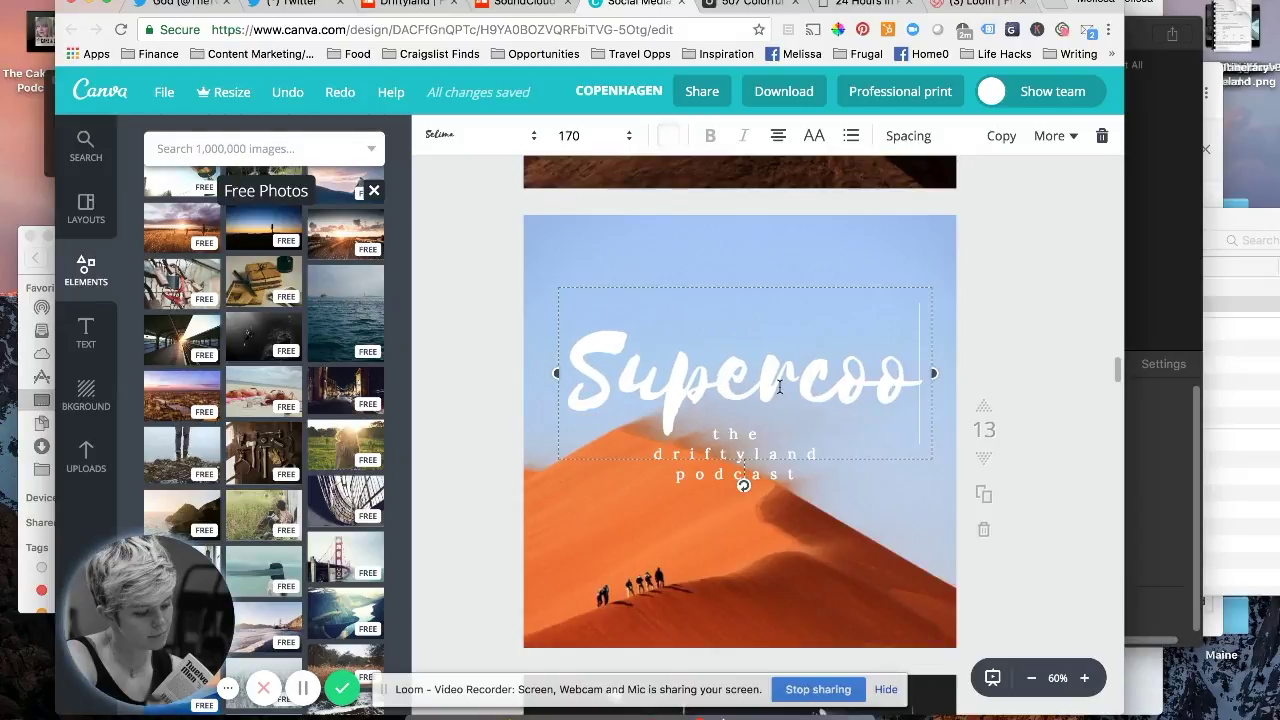
type("l")
key("super+a")
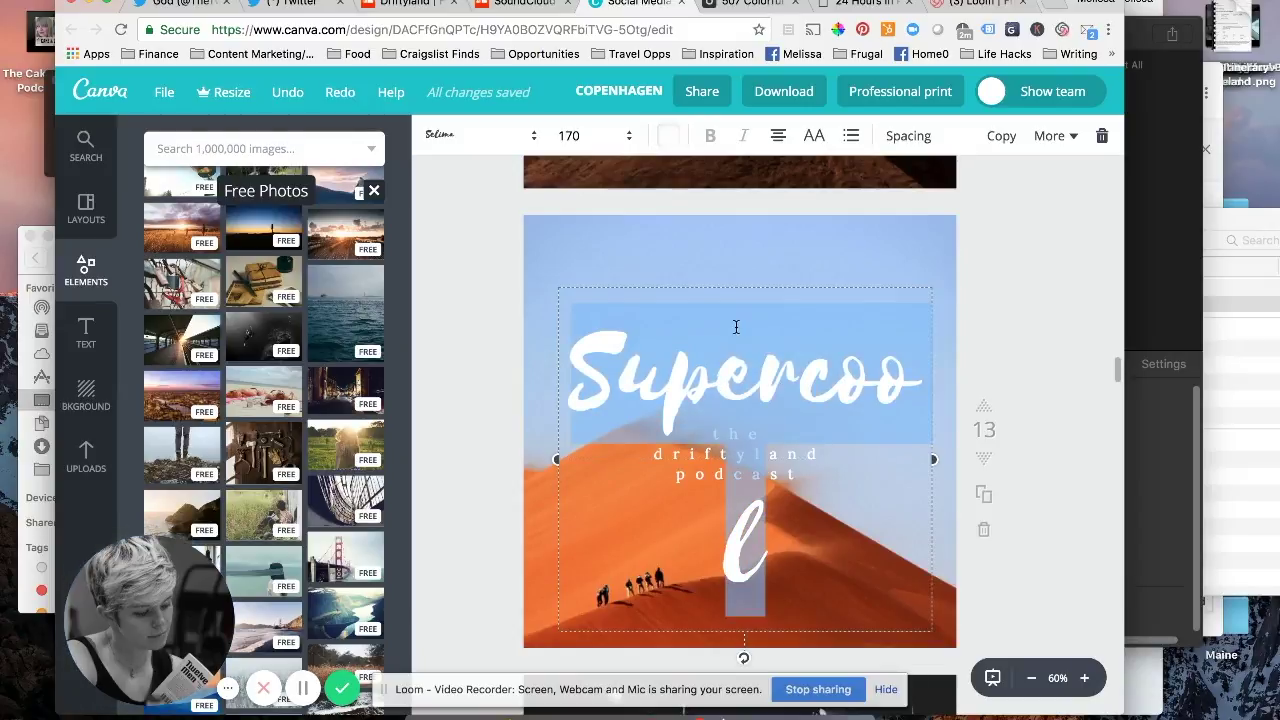
left_click(577, 135)
left_click(583, 465)
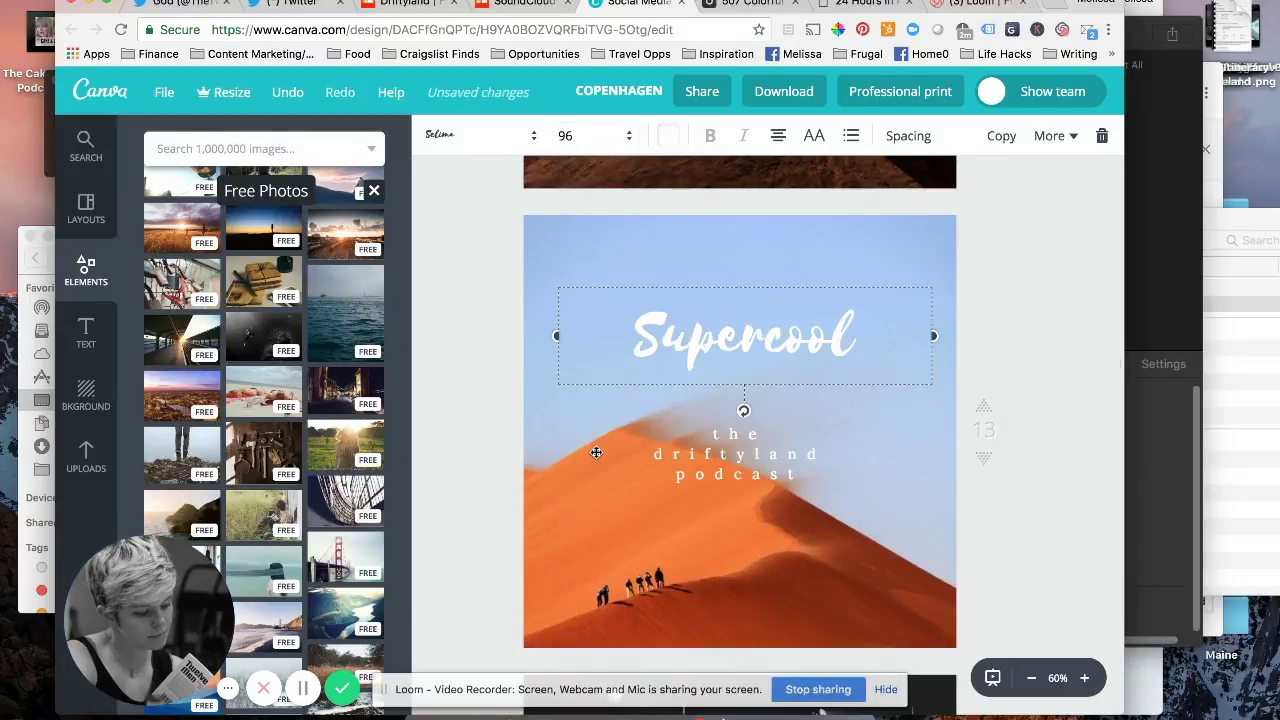
key("Return")
type("Po")
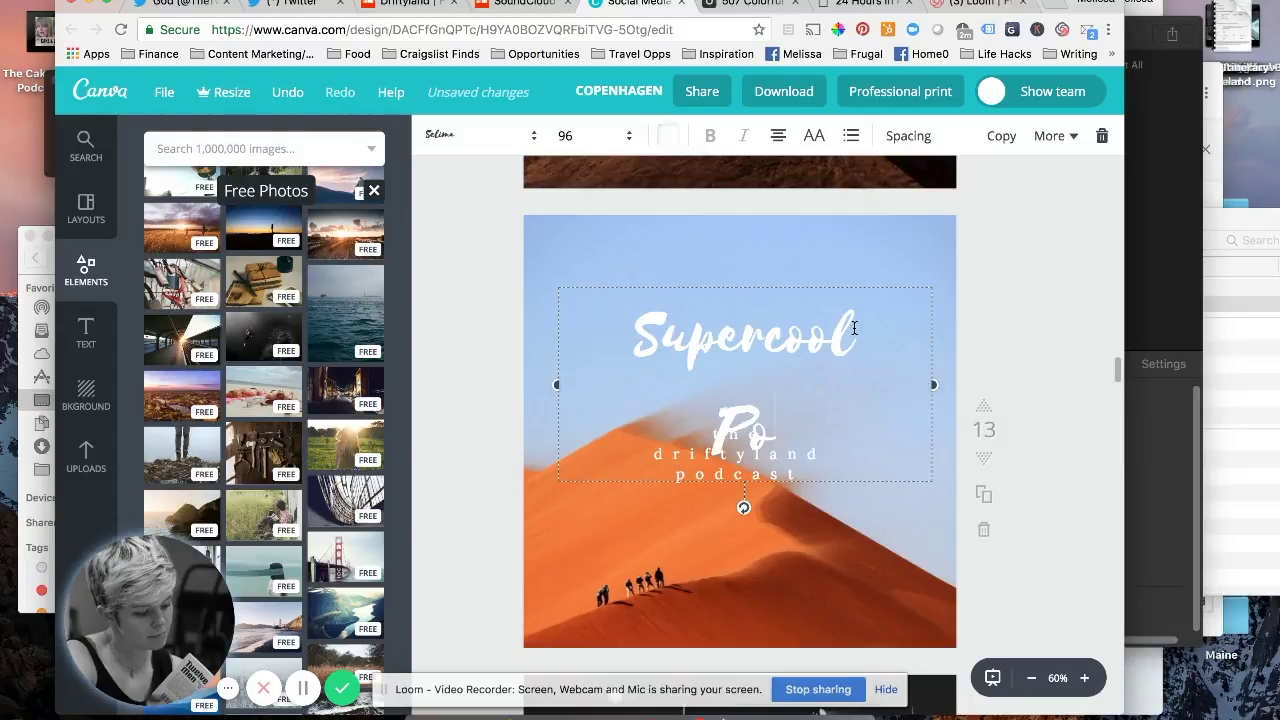
type("dcast")
- Reduce the line height of the two-line cover title and nudge the text slightly up and left
left_click(908, 135)
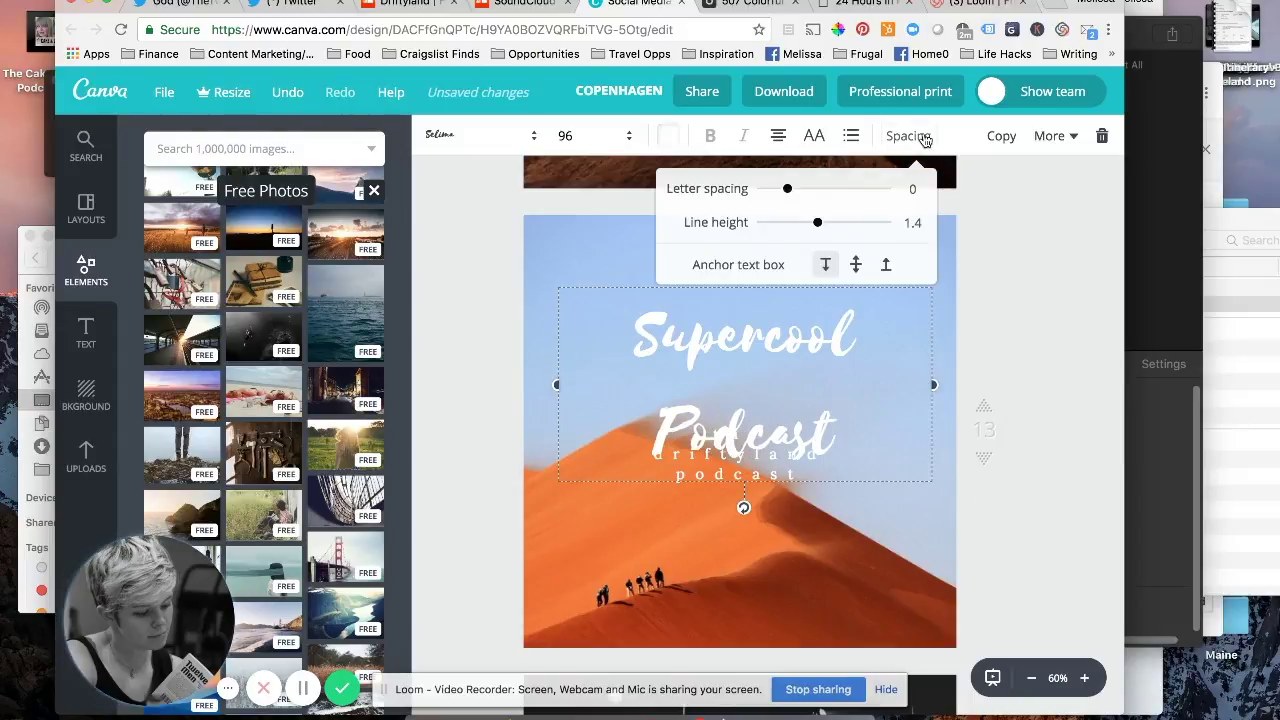
left_click_drag(820, 225, 780, 223)
left_click(977, 259)
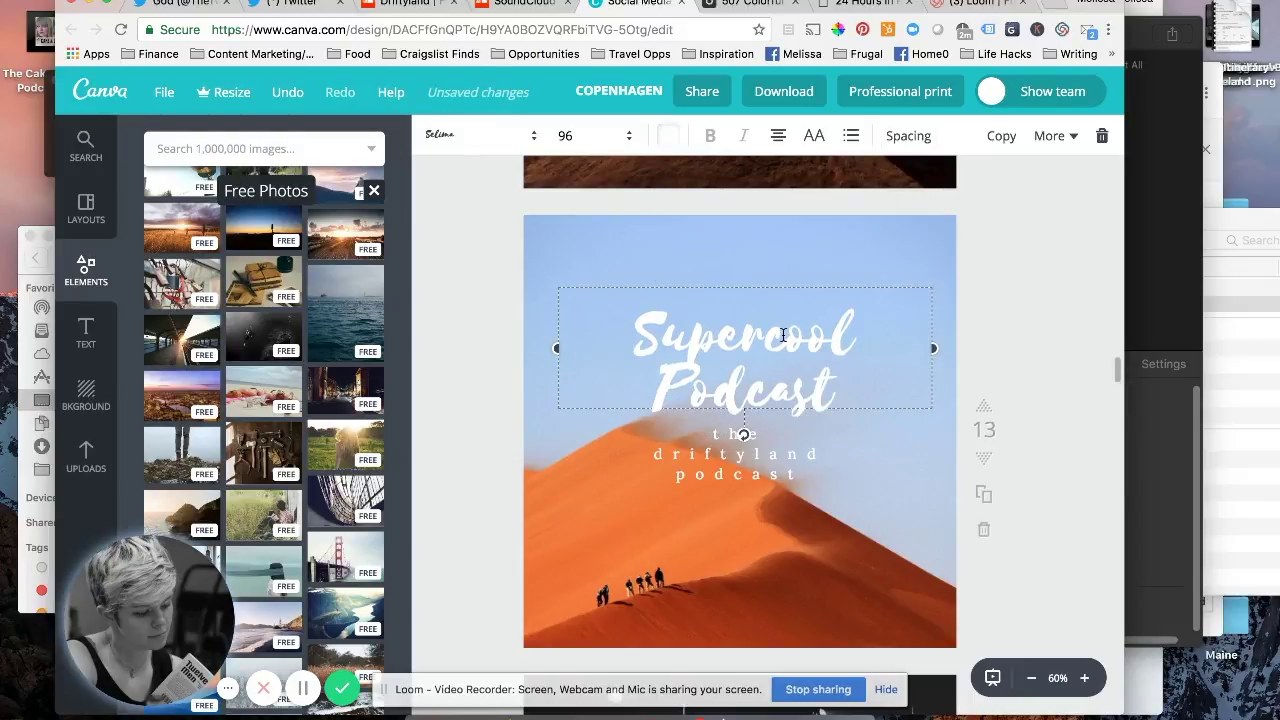
left_click(979, 284)
left_click_drag(794, 337, 787, 328)
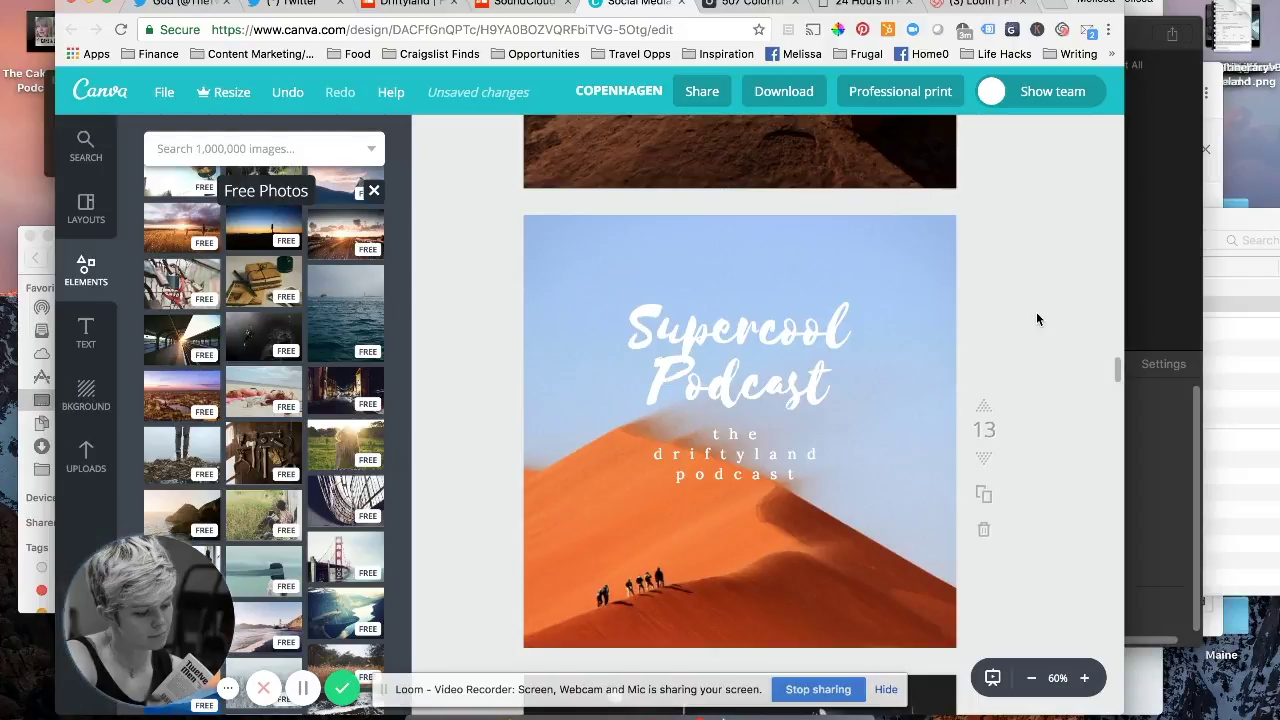
- Download only page 13 of the design as a PNG and dismiss the download notice
left_click(789, 92)
left_click(722, 397)
type("13")
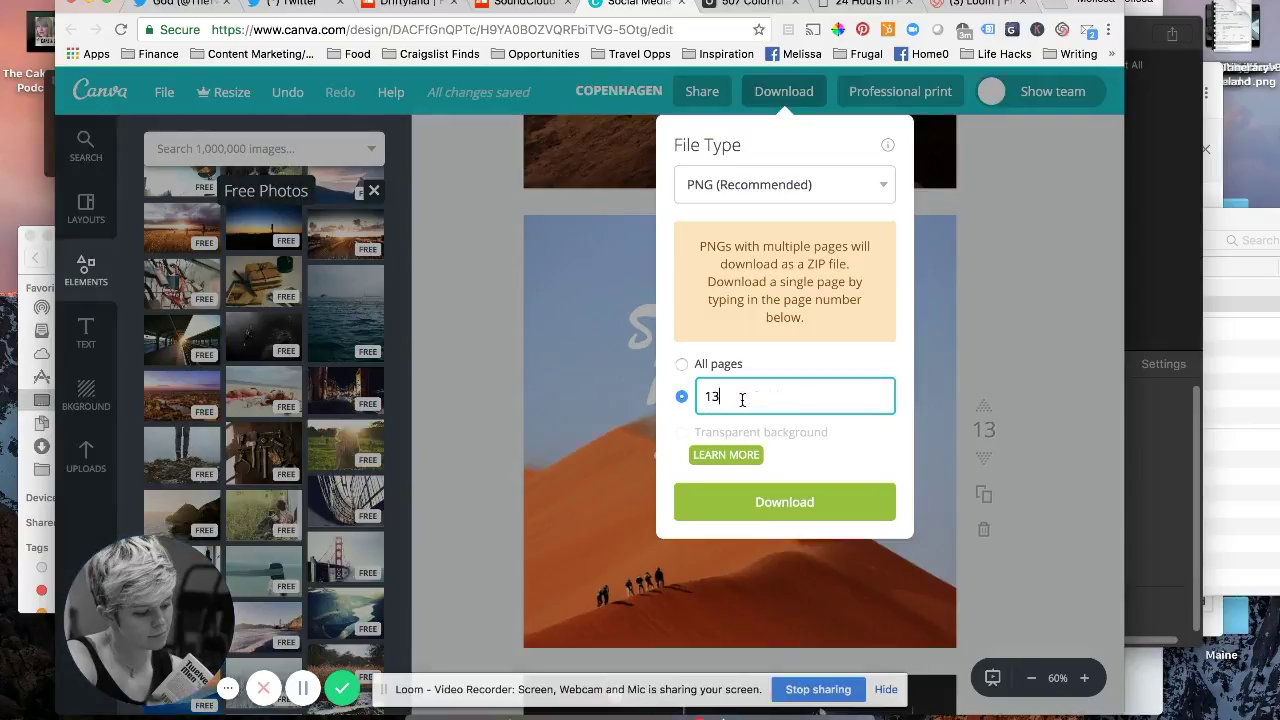
left_click(739, 501)
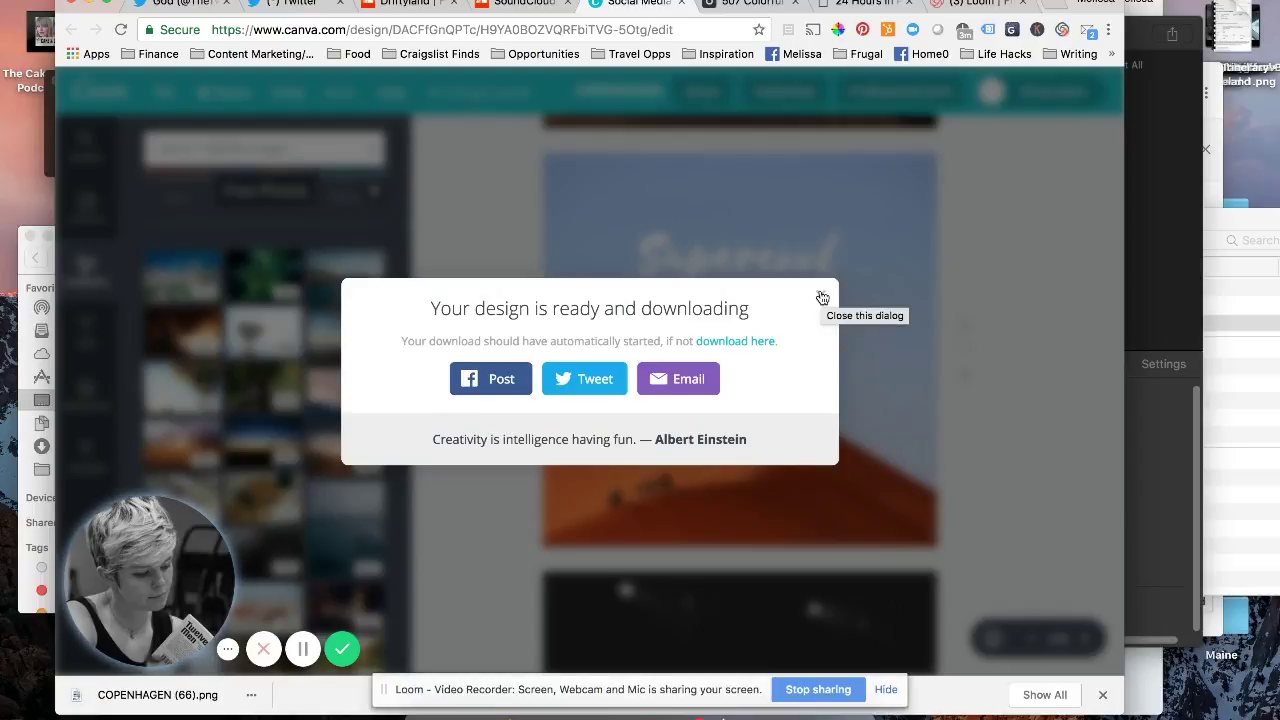
left_click(822, 298)
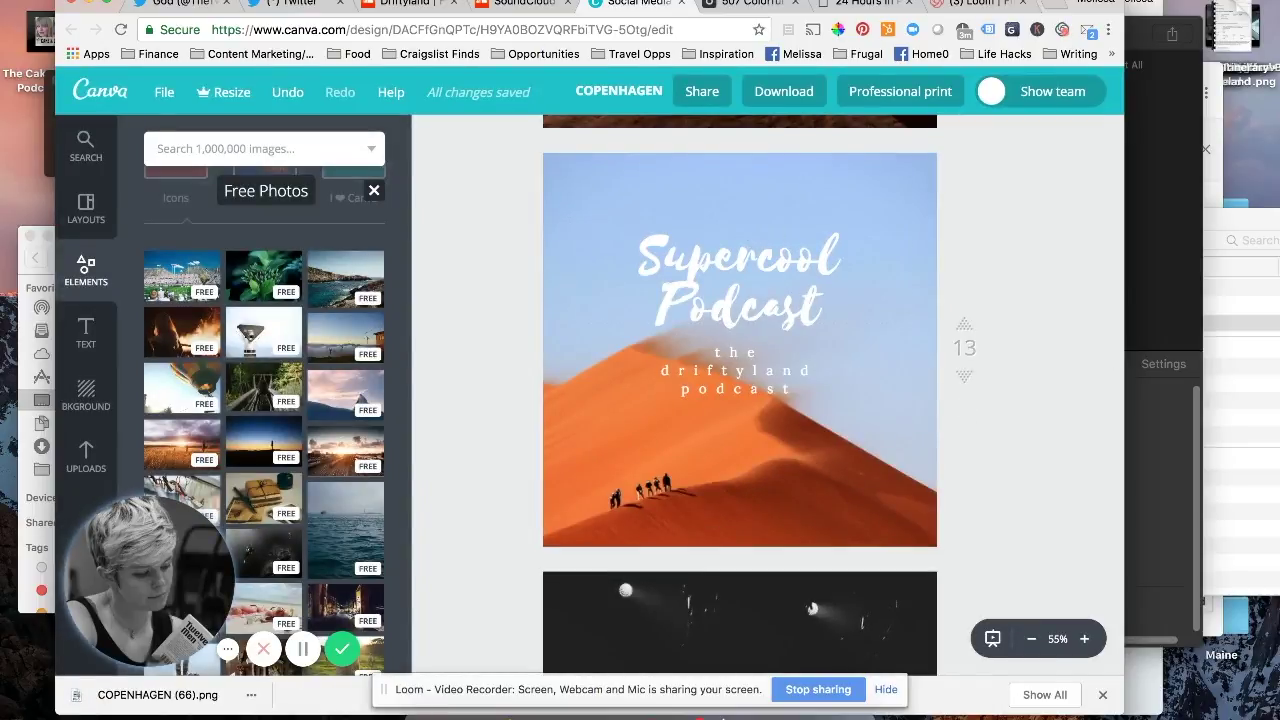
- Return to the Driftyland profile on SoundCloud and upload Supercool Podcast.mp3 from the Desktop
left_click(522, 5)
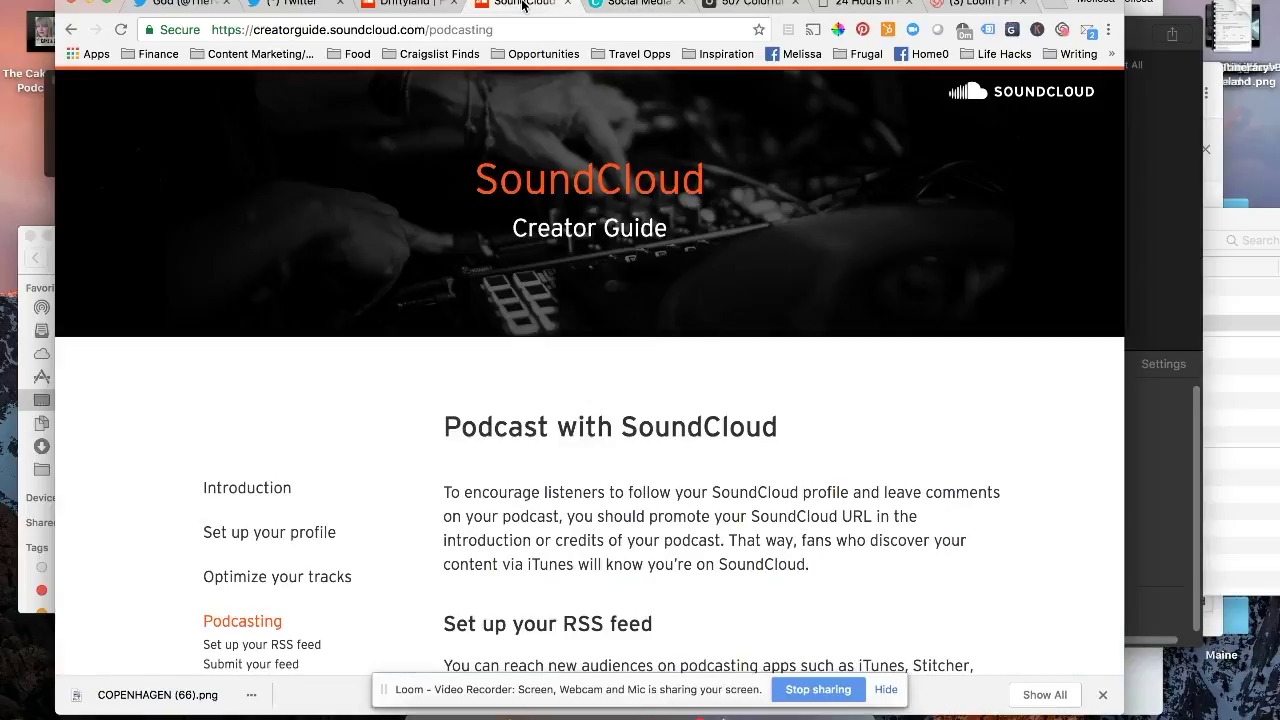
left_click(405, 4)
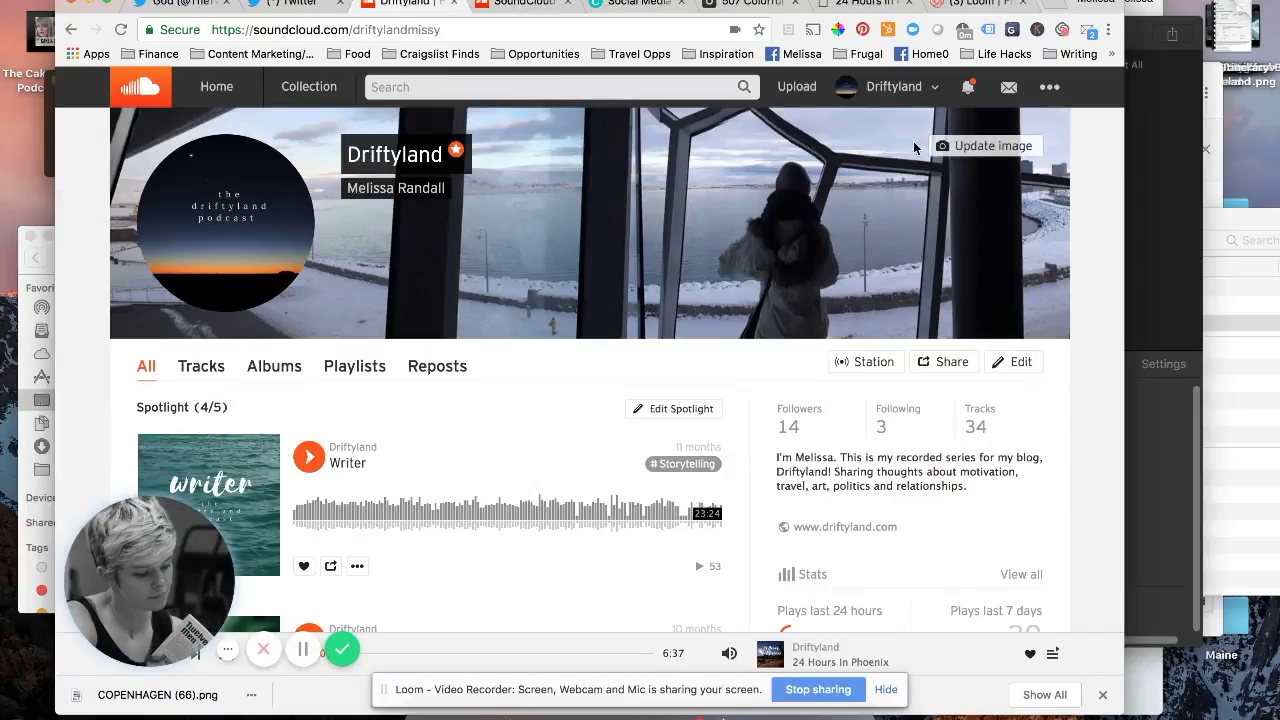
left_click(781, 90)
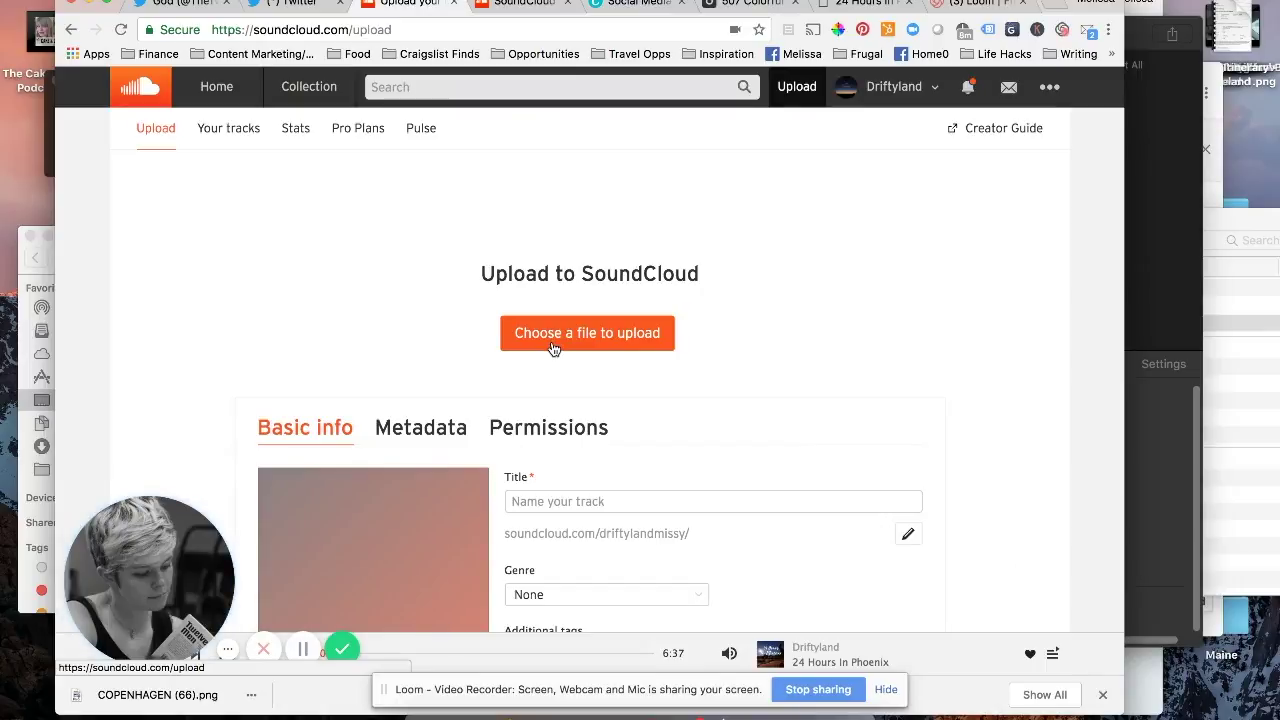
left_click(553, 346)
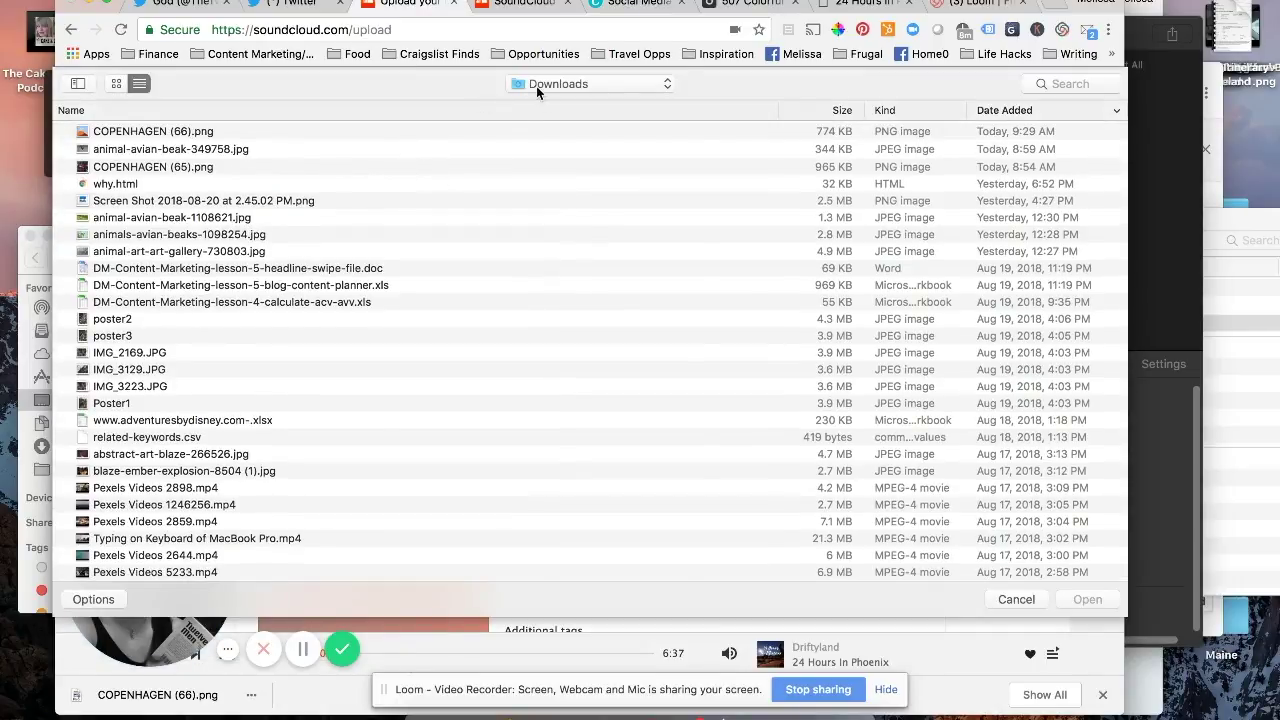
left_click(536, 85)
left_click(573, 373)
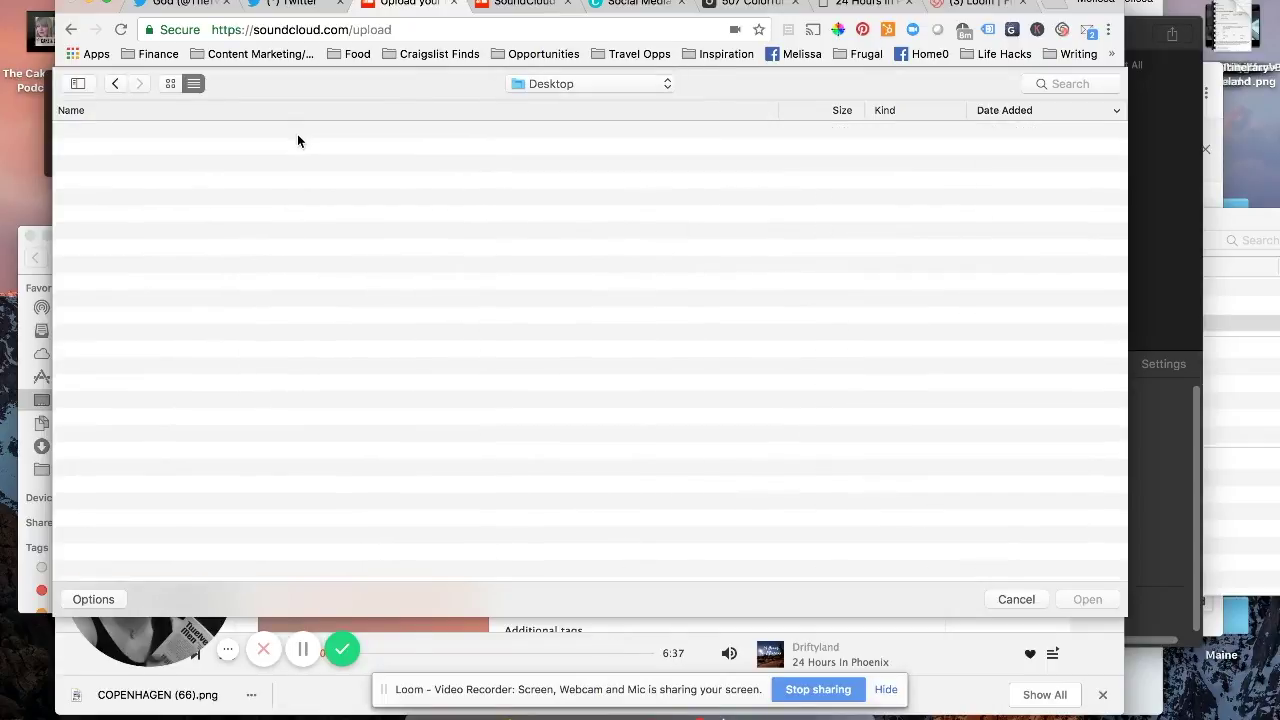
left_click(227, 137)
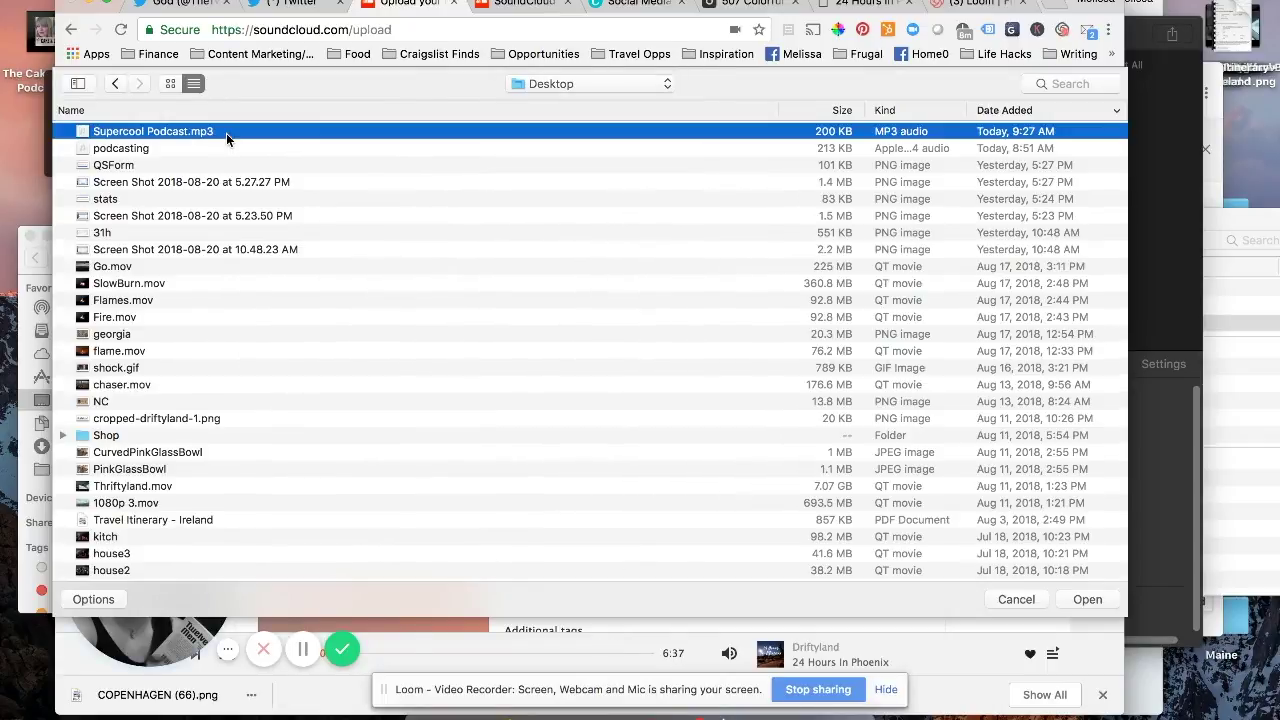
left_click(1087, 599)
- Set the uploaded track's genre to Storytelling and dismiss the browser's download bar
scroll(982, 451, "down", 3)
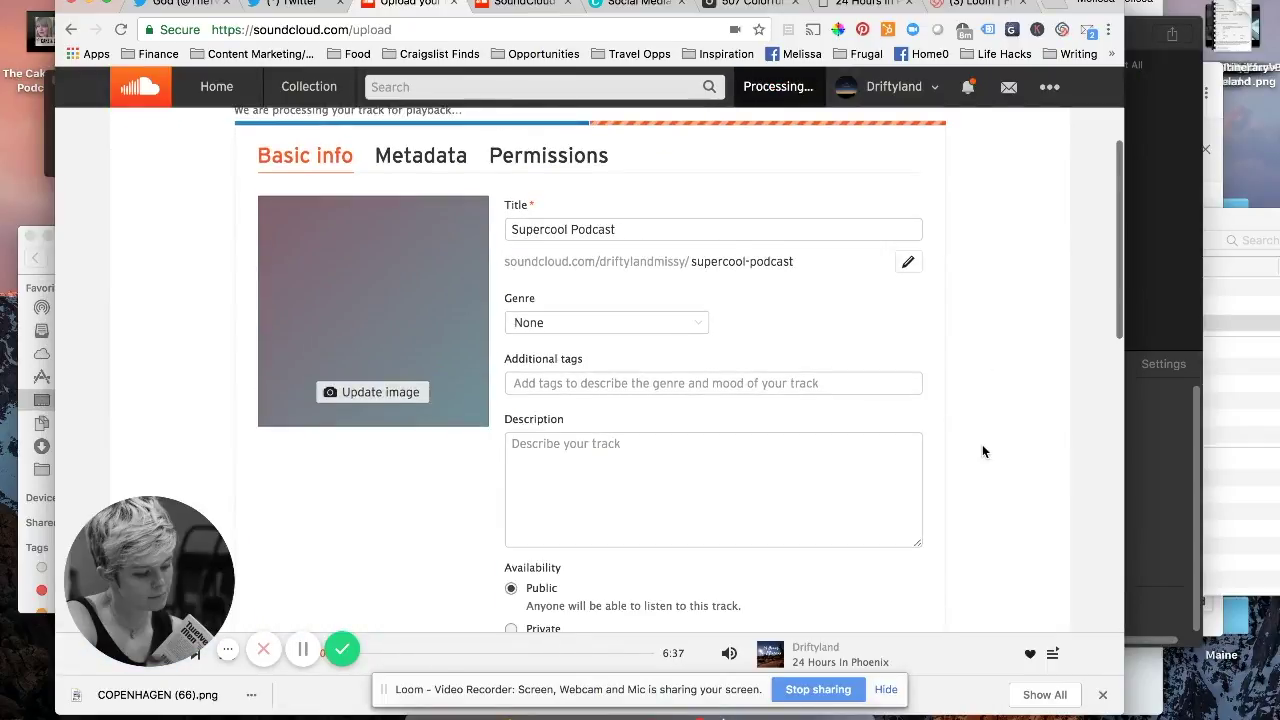
scroll(982, 448, "up", 1)
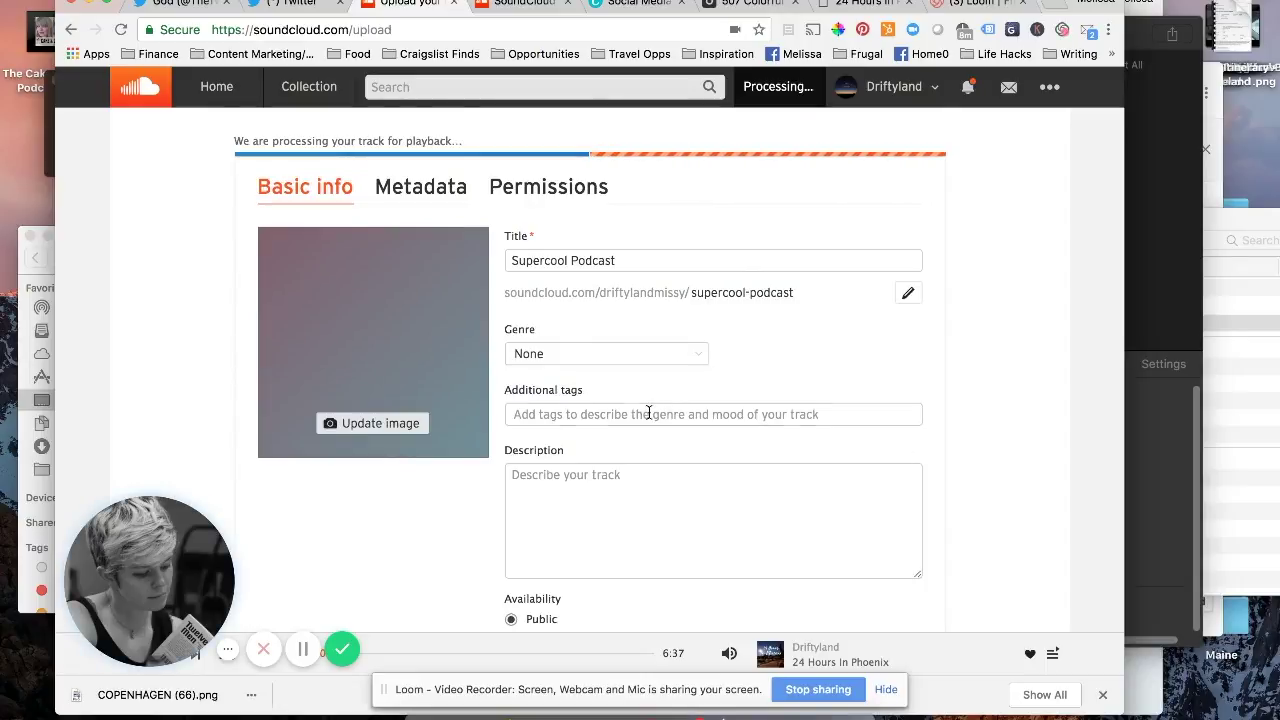
left_click(634, 356)
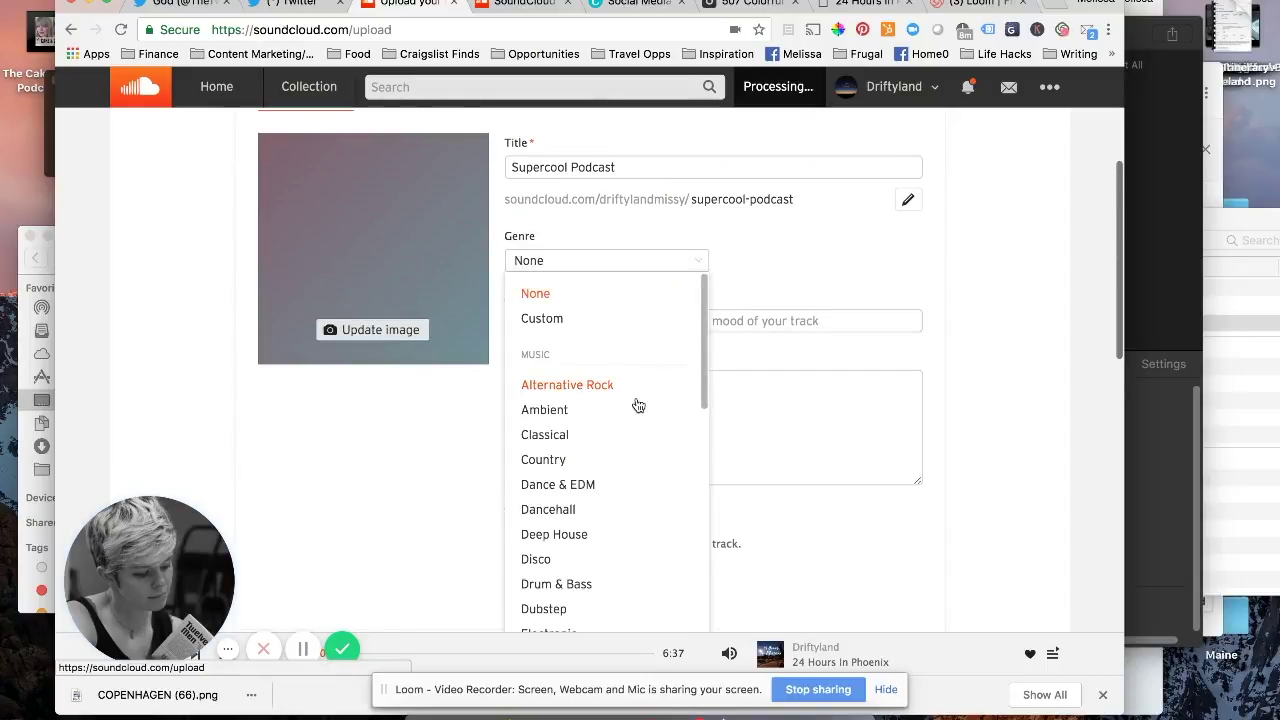
scroll(637, 404, "down", 10)
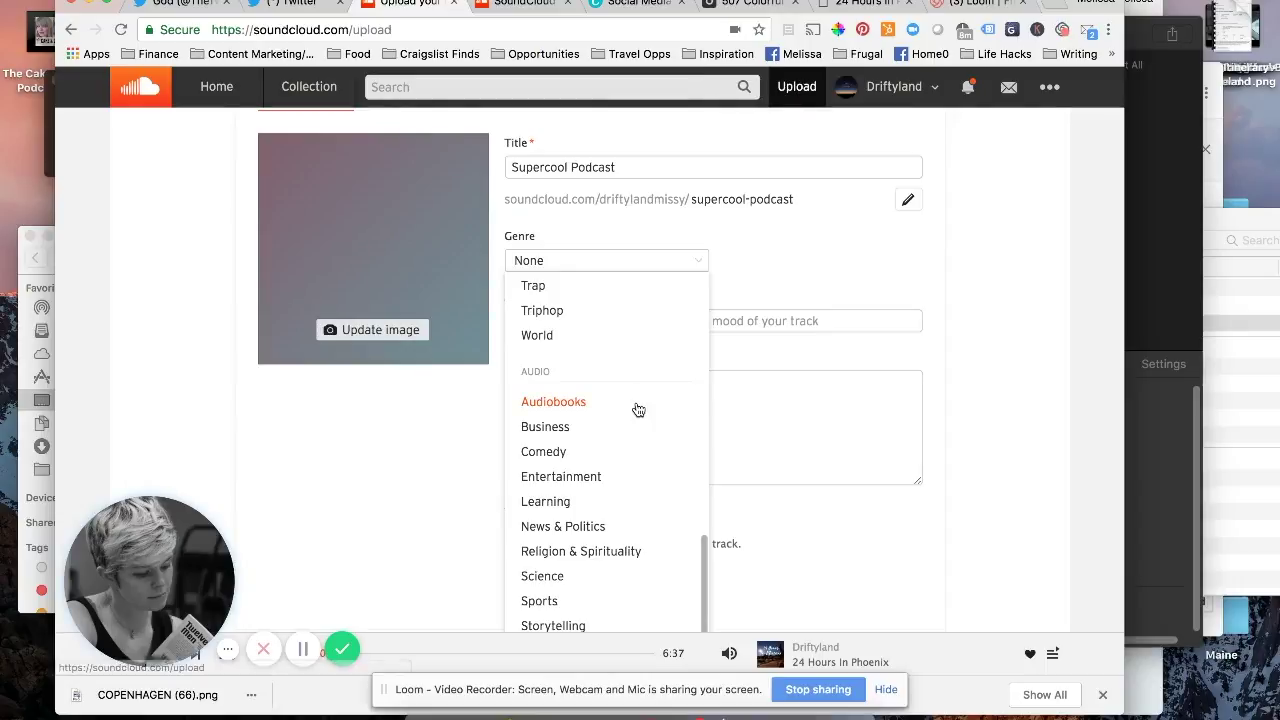
left_click(588, 627)
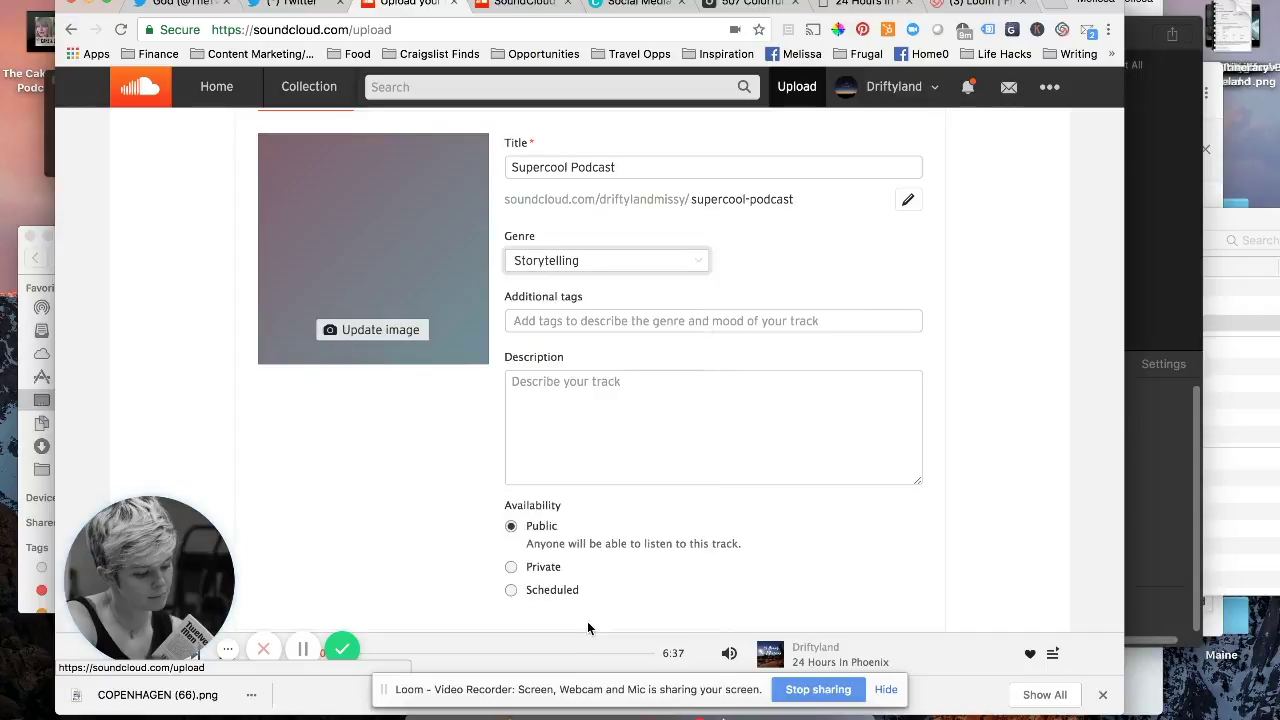
left_click(1103, 697)
- Add the tags podcast, podcastguide and podcastforbeginners to the track
scroll(780, 403, "up", 2)
left_click(740, 412)
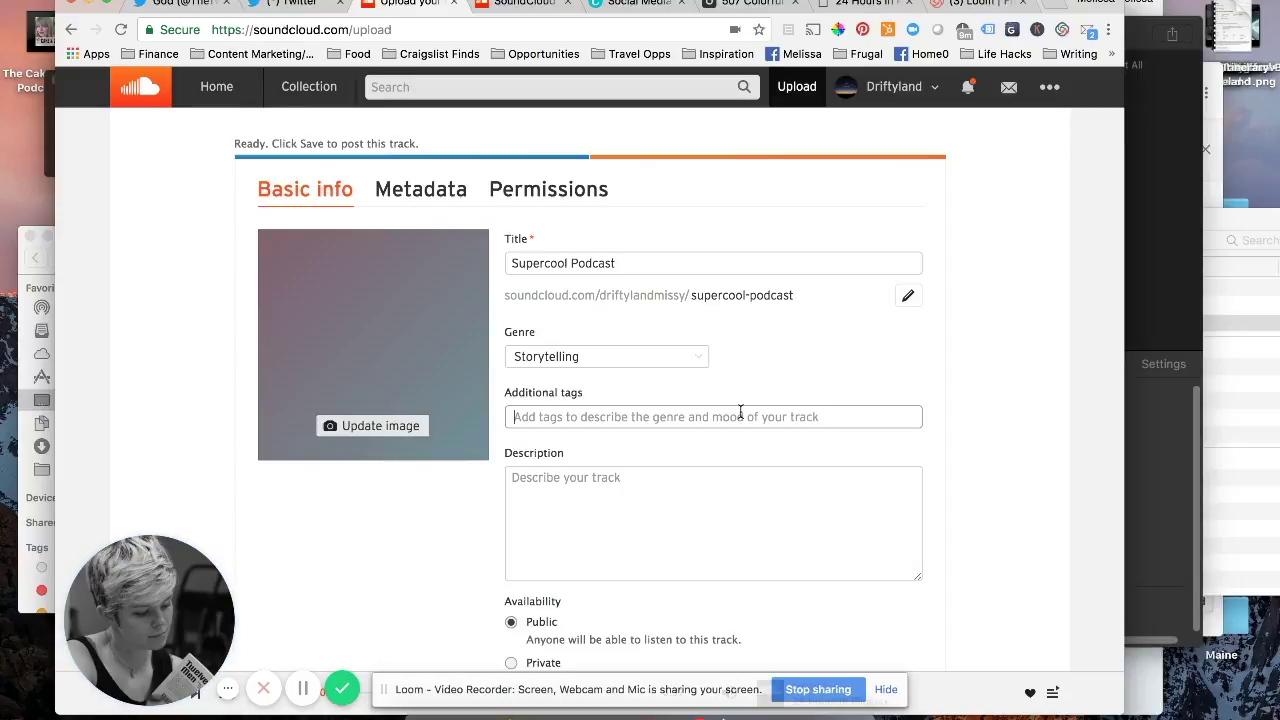
type("podcast")
key("Return")
type("cast")
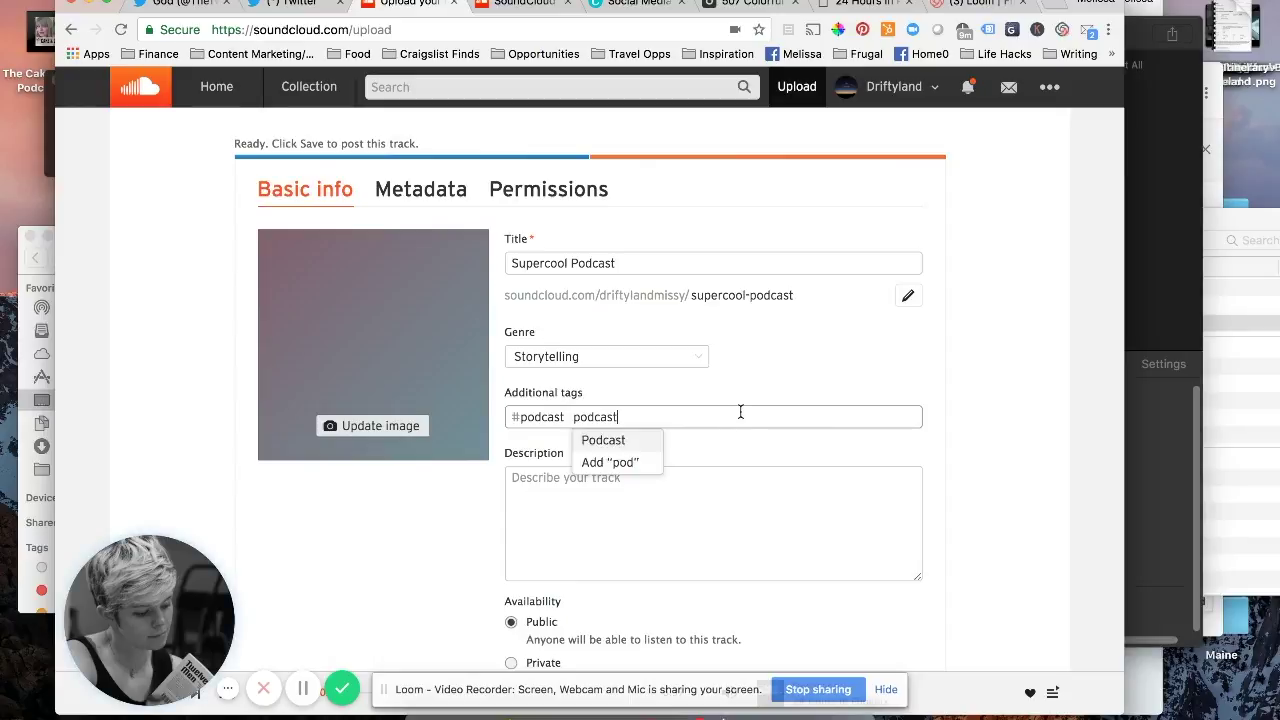
type("guide #")
type("po")
type("d")
type("castforbeginne")
type("rs")
key("Return")
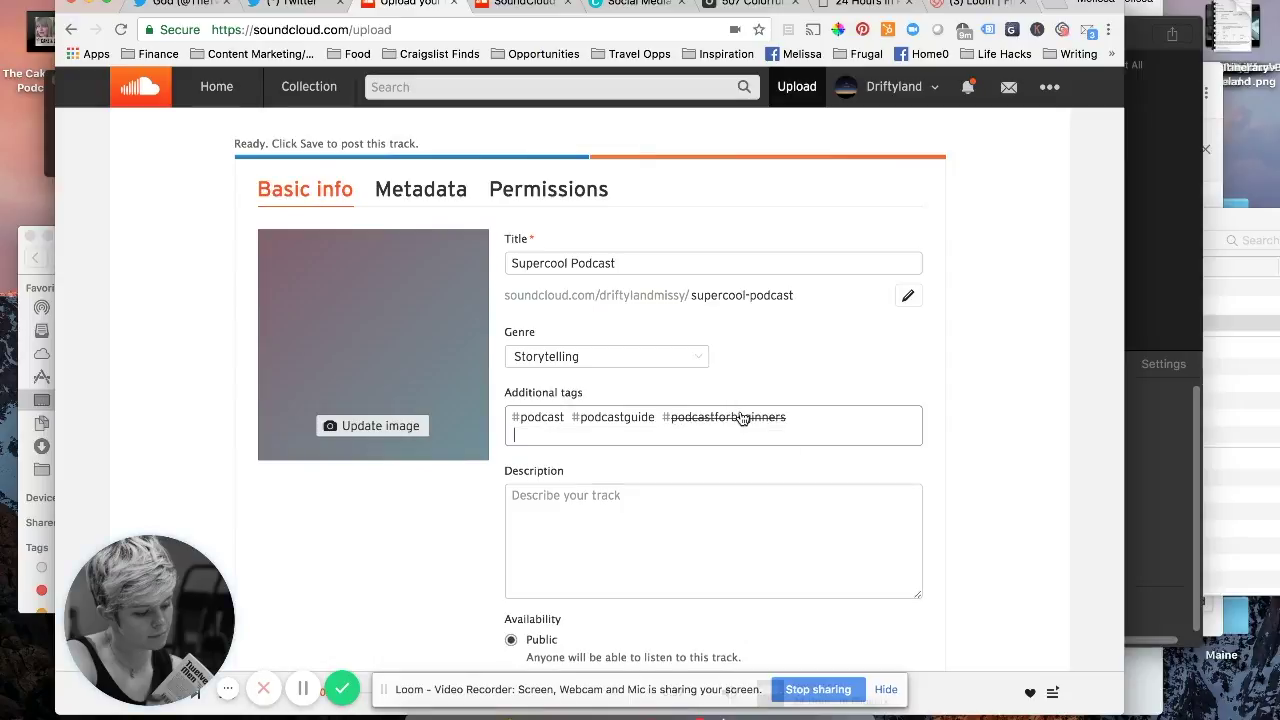
- Enter "I'll add the video here later." as the track description
left_click(737, 518)
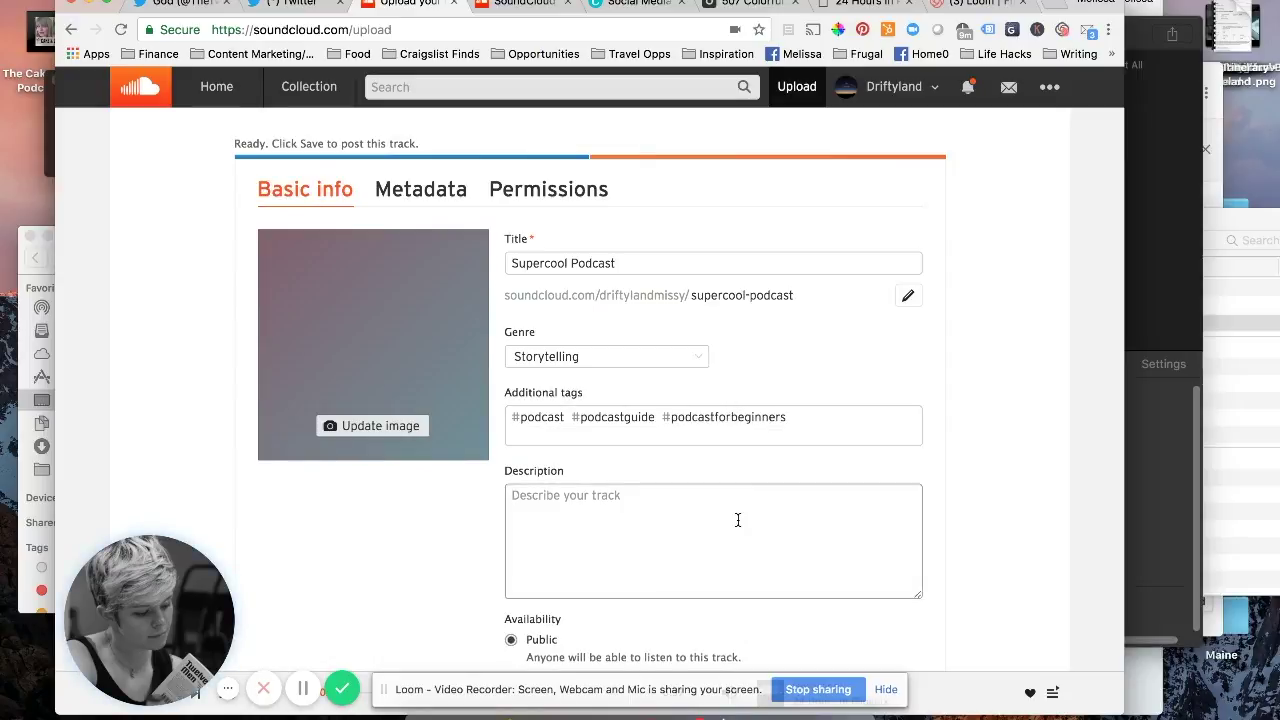
type("I'll add the video here later.")
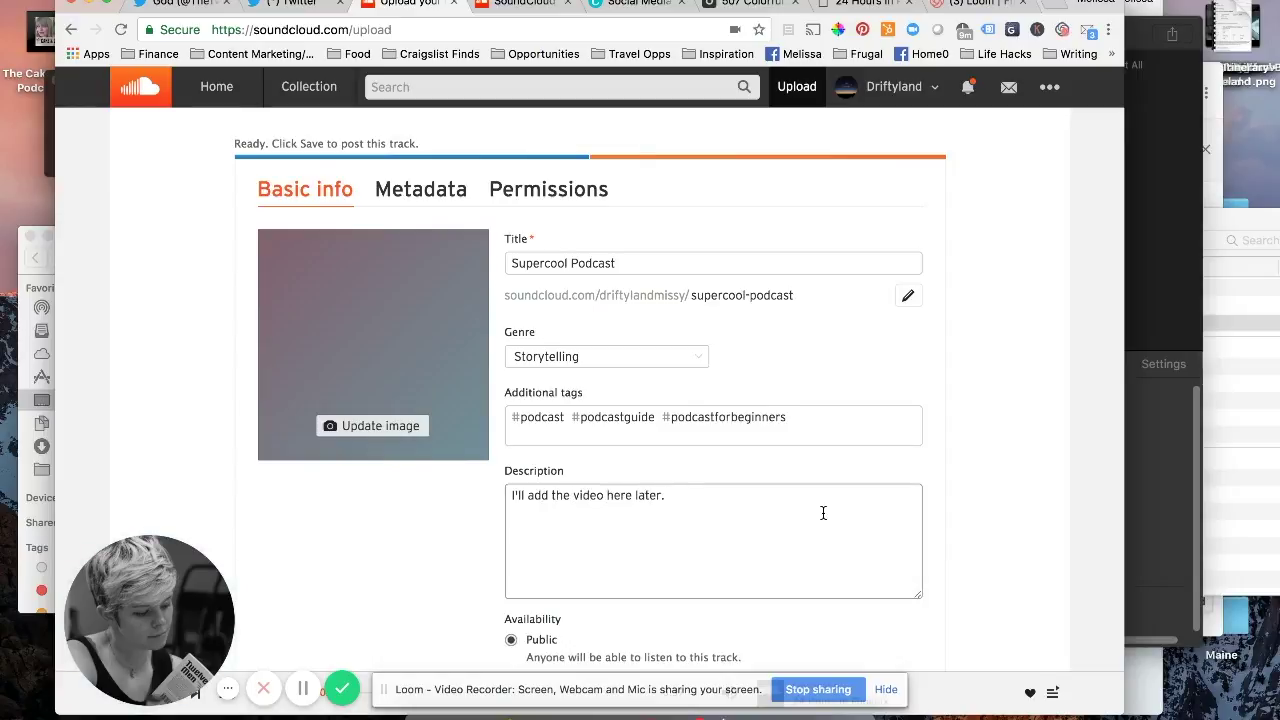
- Add COPENHAGEN (66).png from the Downloads folder as the track's cover image
scroll(823, 513, "down", 3)
scroll(823, 513, "up", 4)
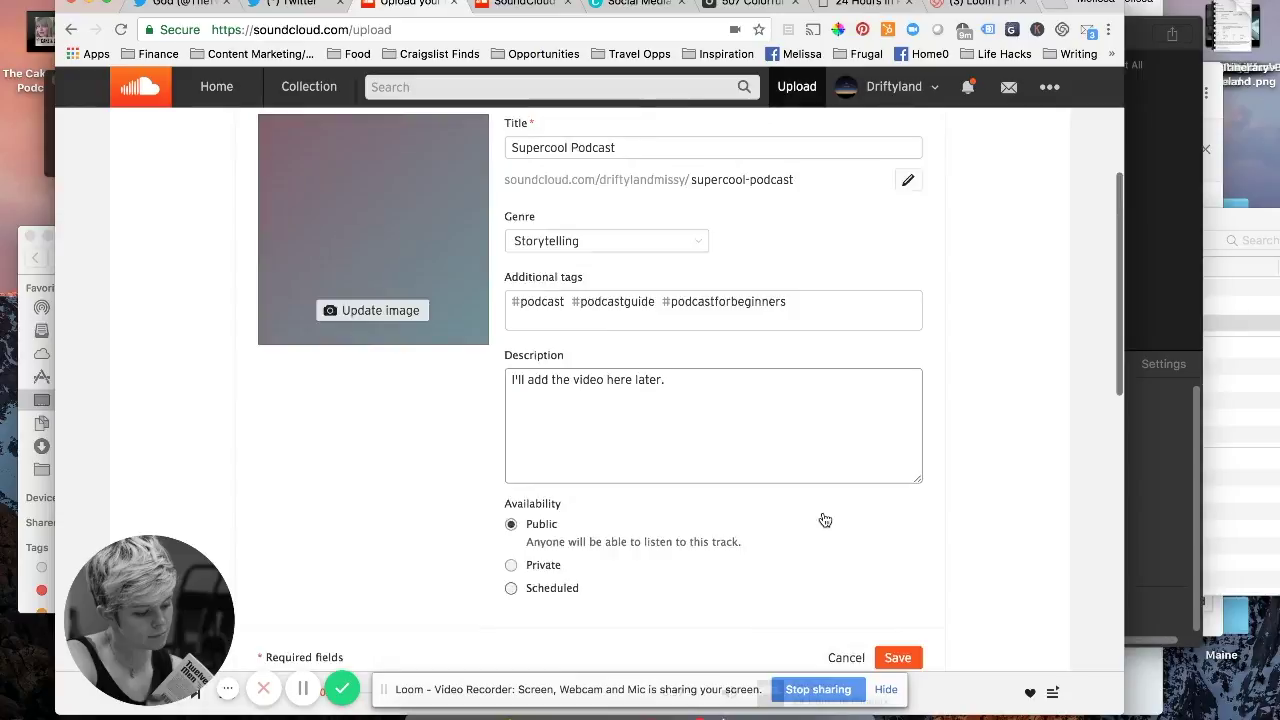
left_click(356, 449)
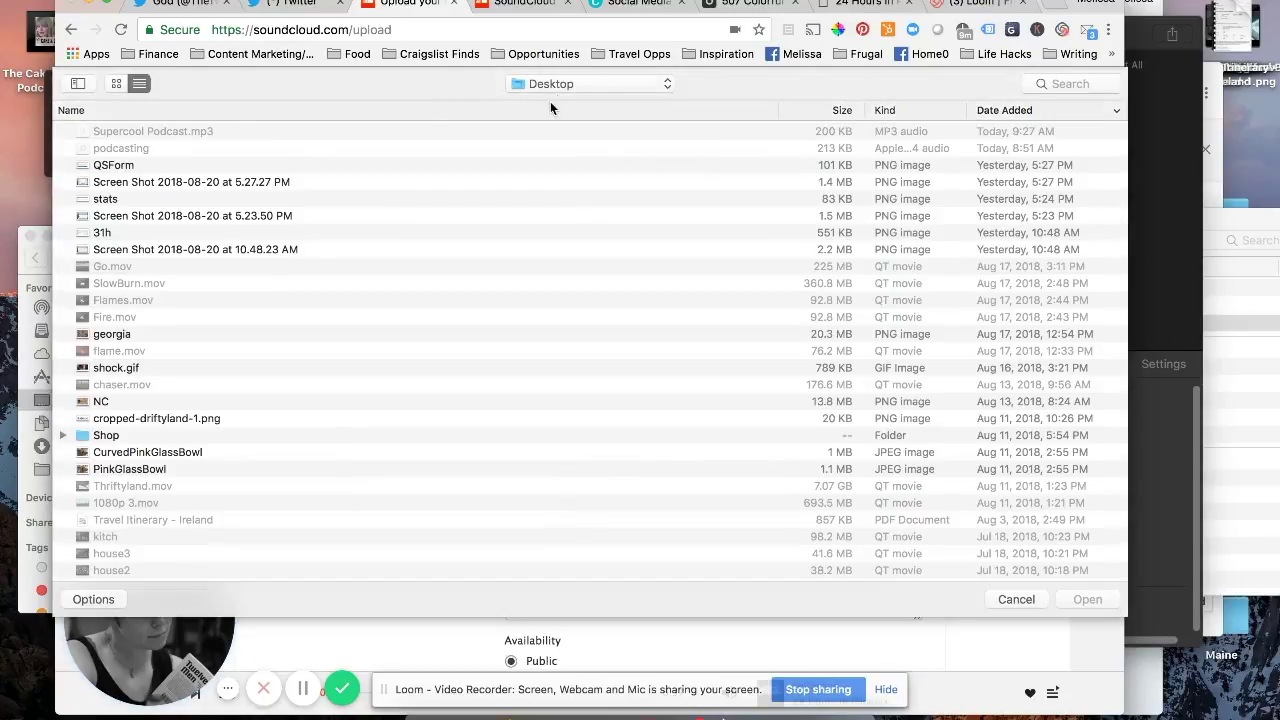
left_click(553, 85)
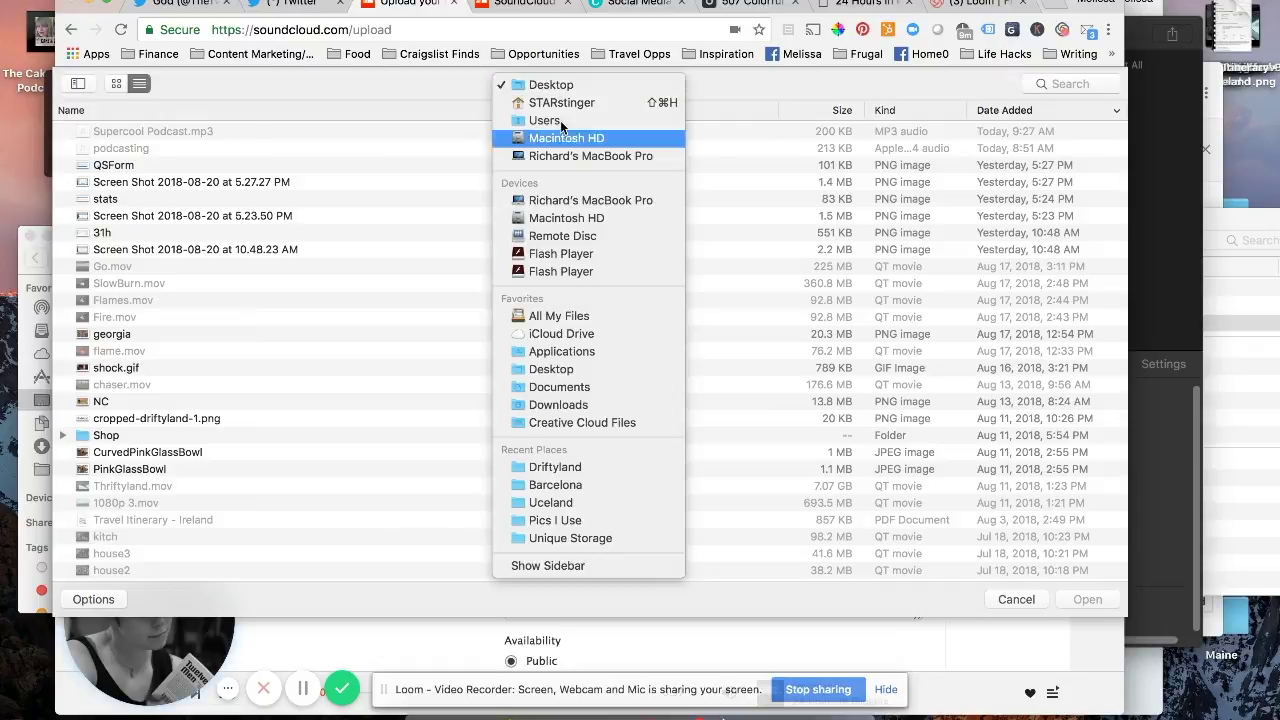
left_click(617, 404)
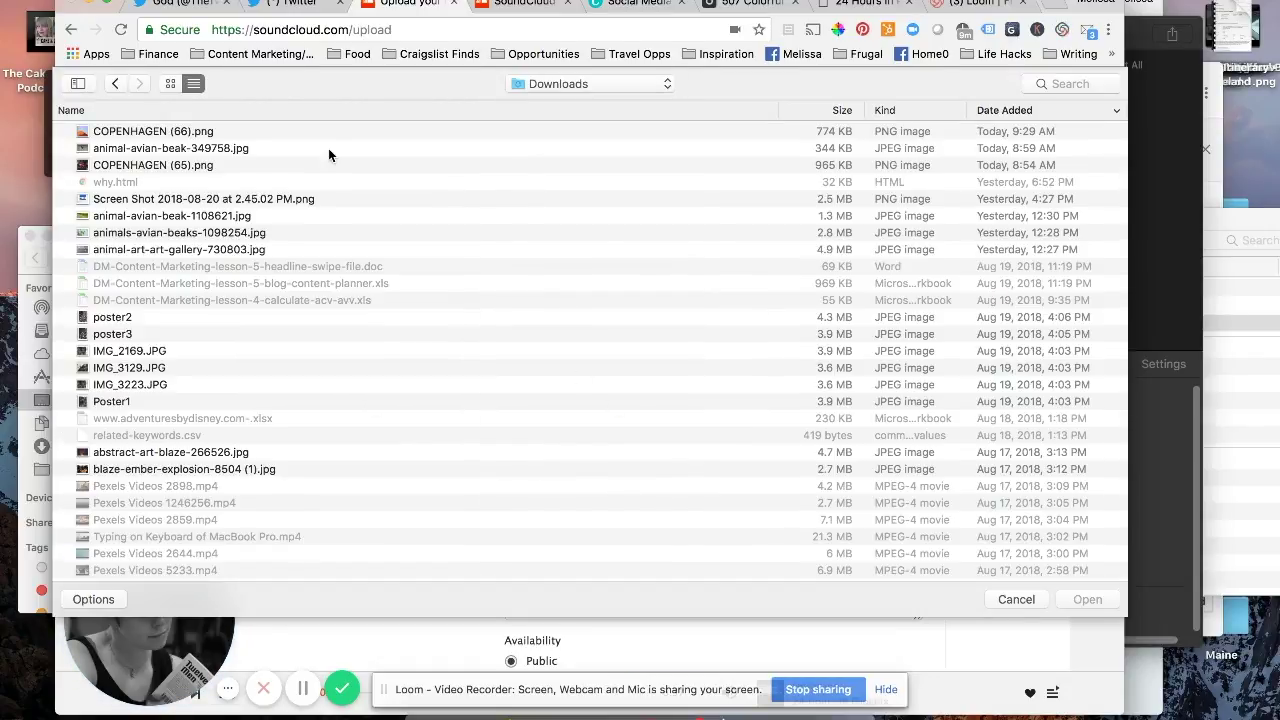
left_click(248, 135)
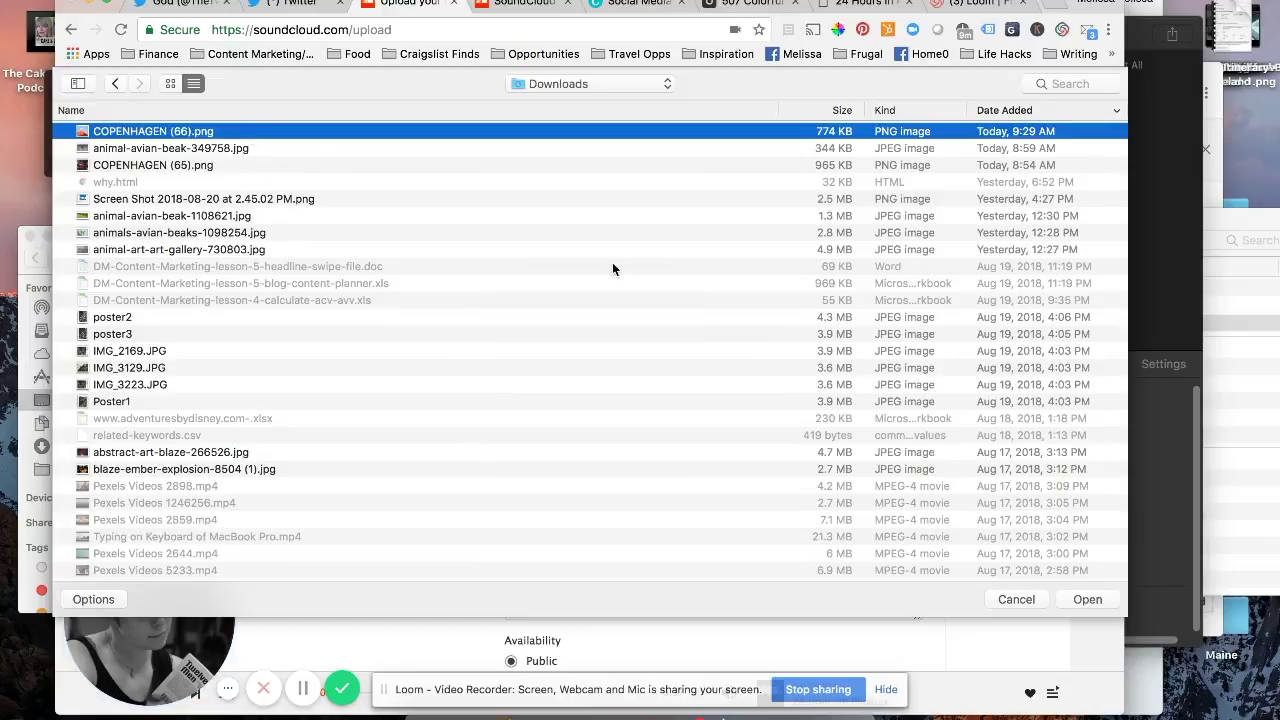
left_click(1087, 600)
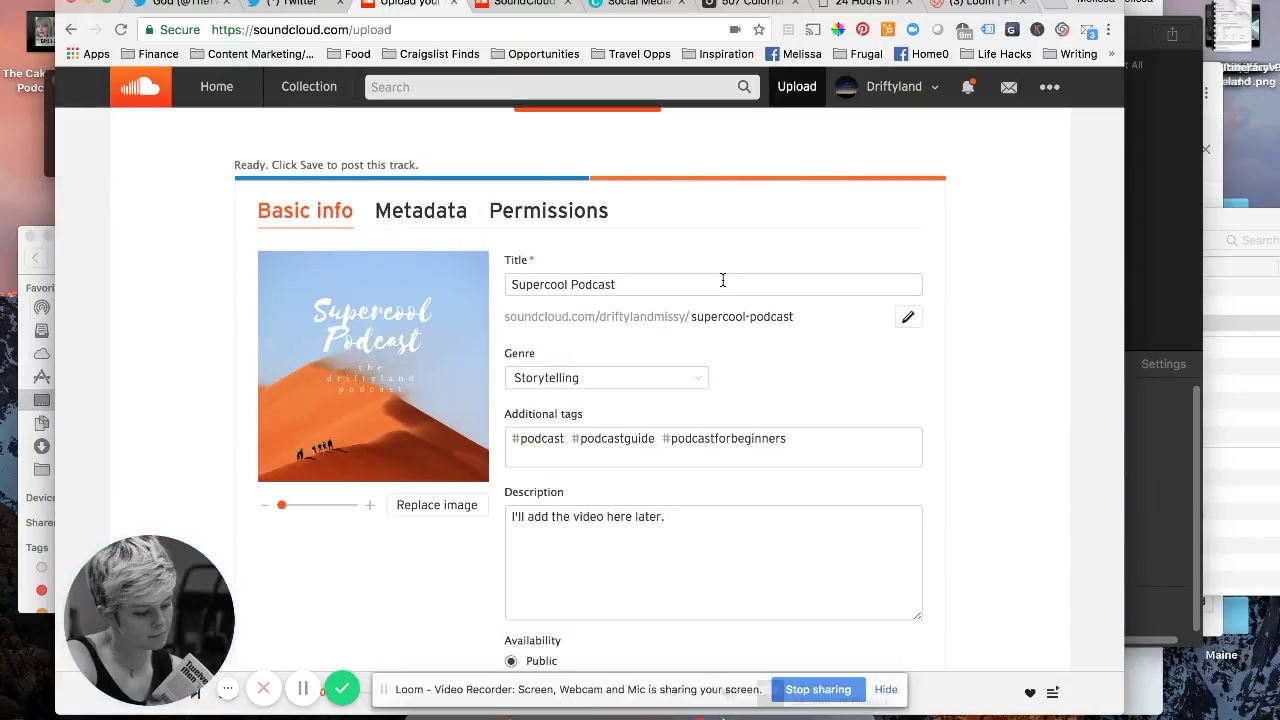
- Enlarge the cover image slightly within its frame and save the track to publish it
left_click_drag(281, 505, 296, 508)
scroll(491, 548, "down", 5)
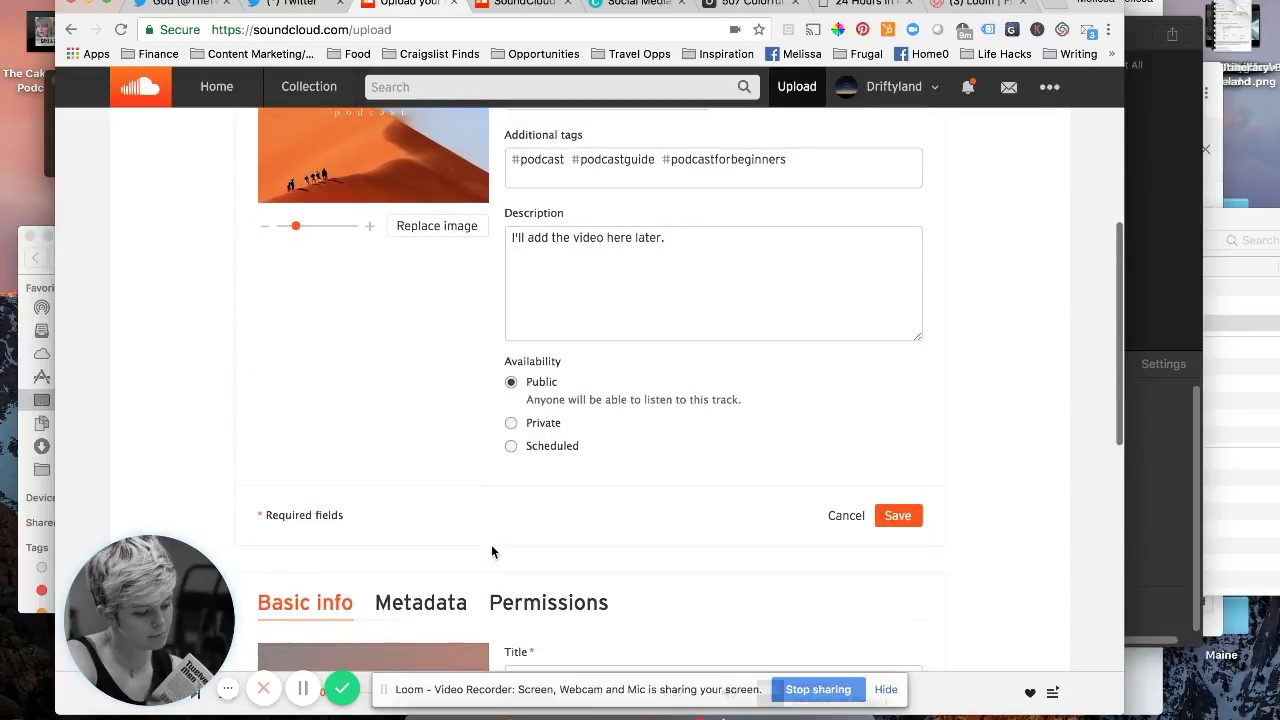
left_click(907, 518)
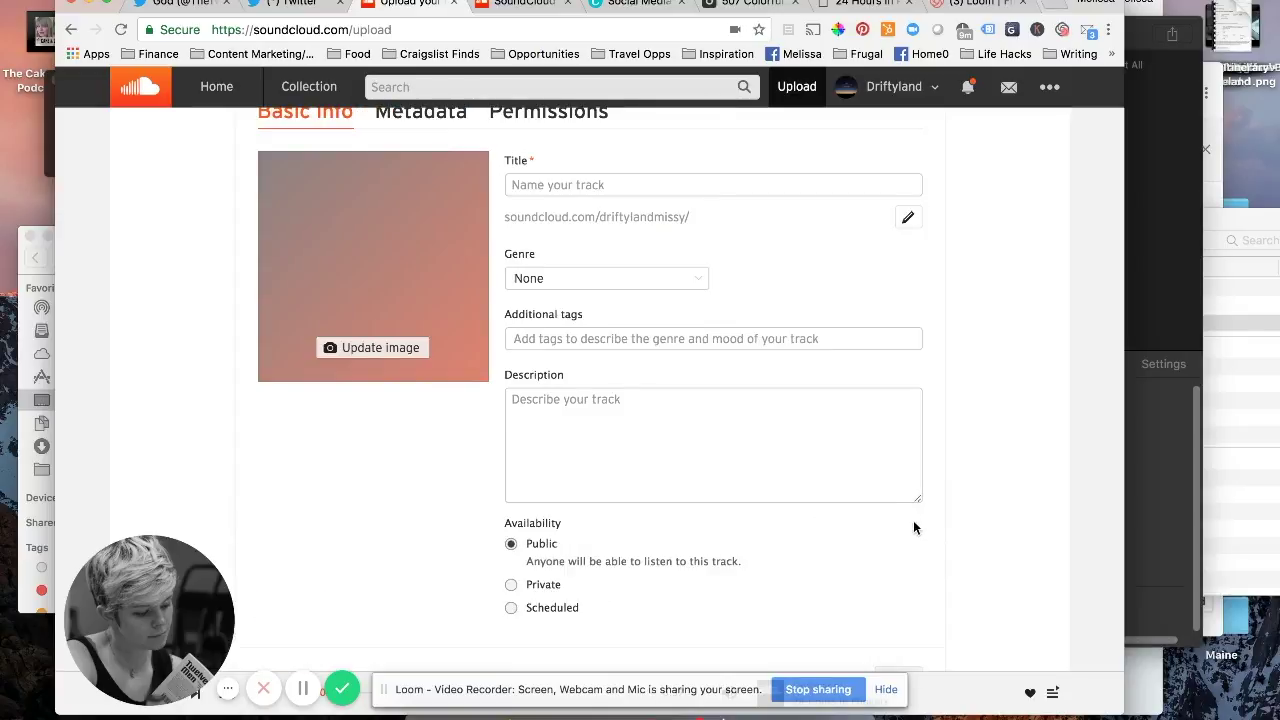
- Go to the uploaded track's page and review its artwork, waveform, description and tags
scroll(913, 530, "up", 1)
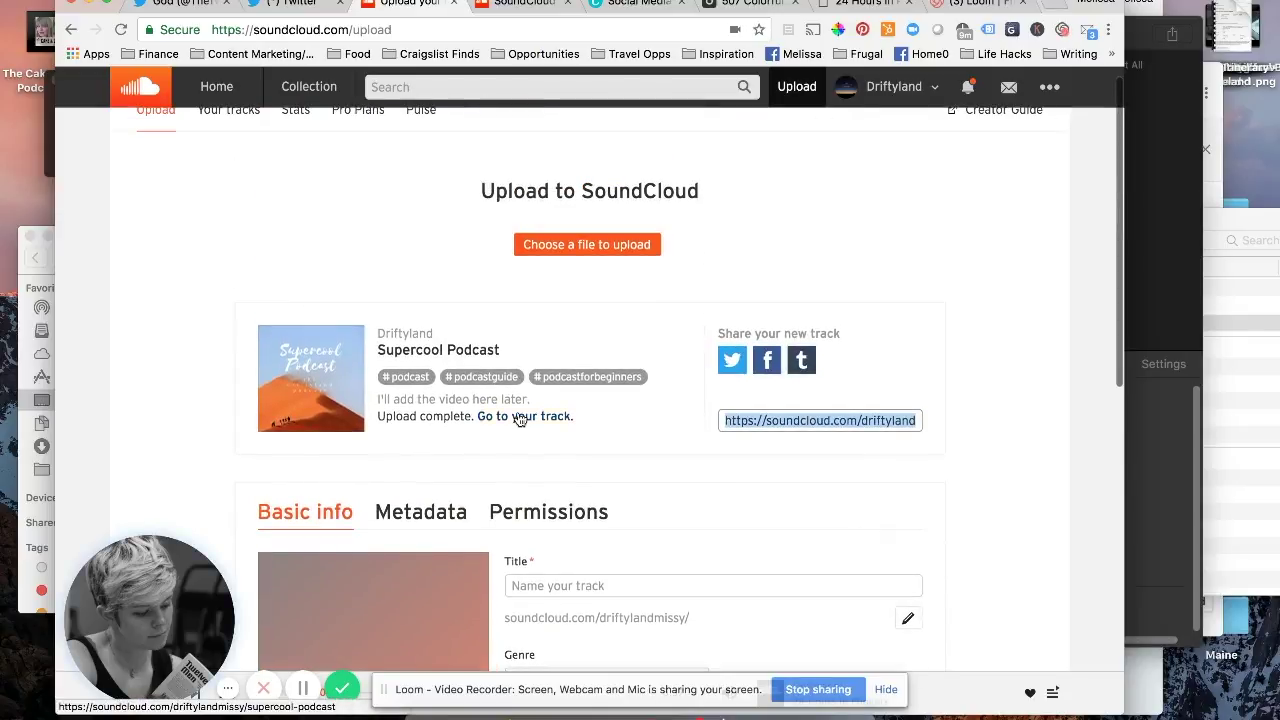
left_click(505, 420)
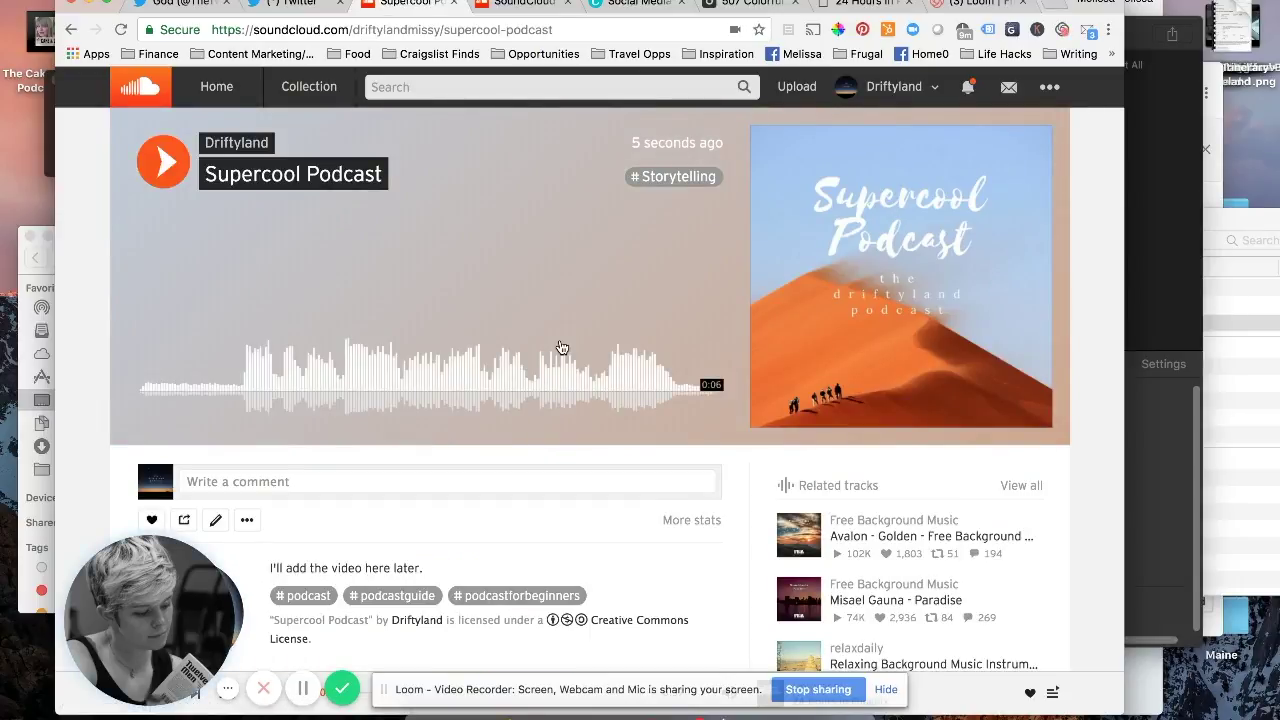
scroll(560, 346, "down", 5)
scroll(548, 346, "up", 5)
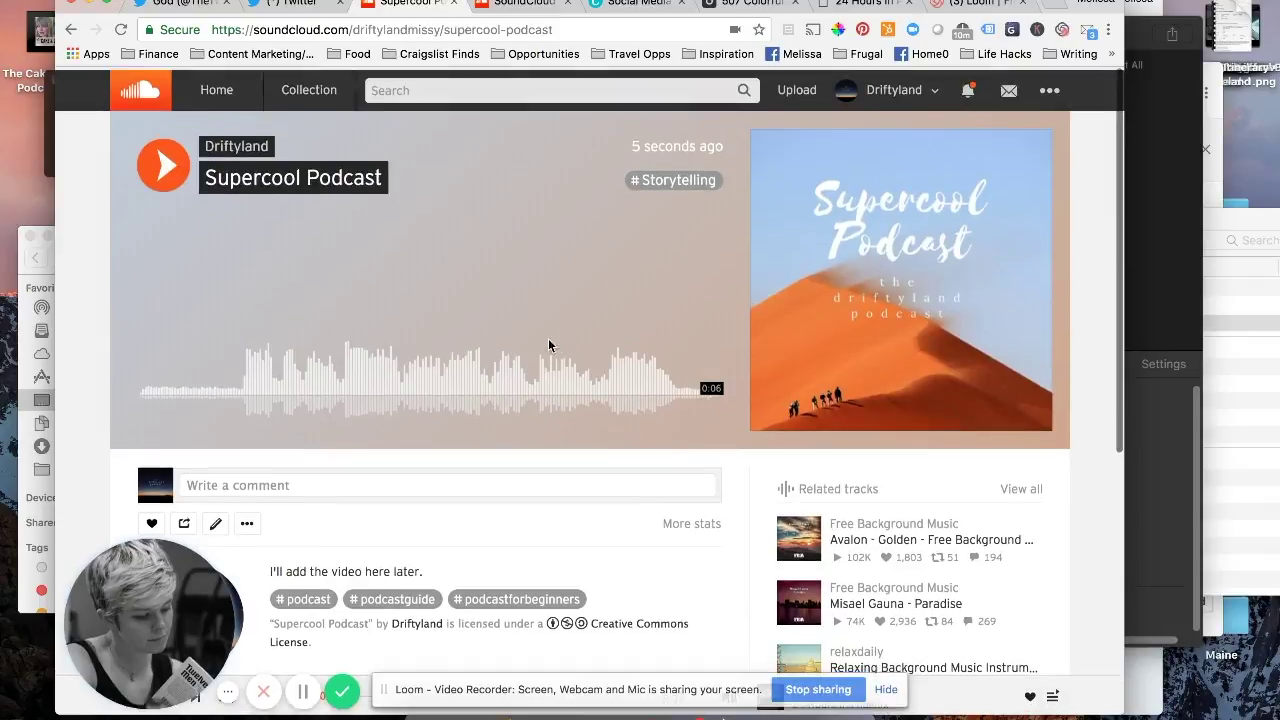
- Find Supercool Podcast in the home stream and view its sharing options and embed code
left_click(216, 86)
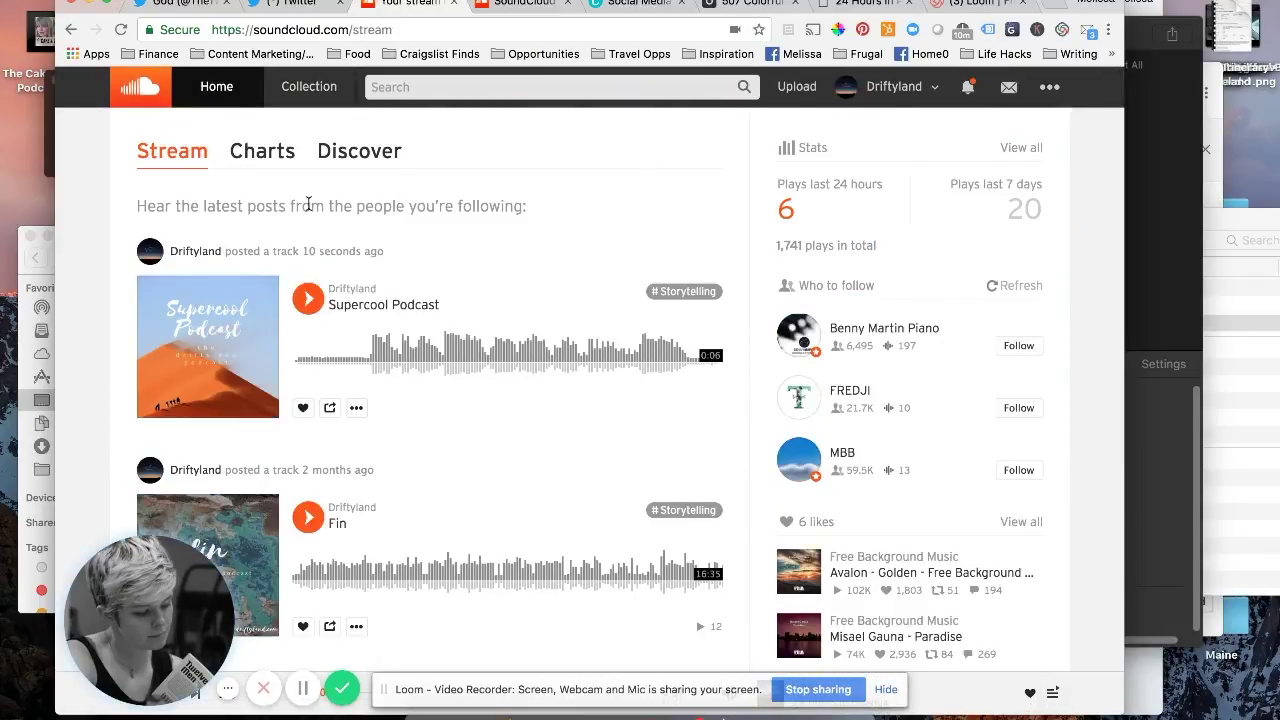
left_click(357, 408)
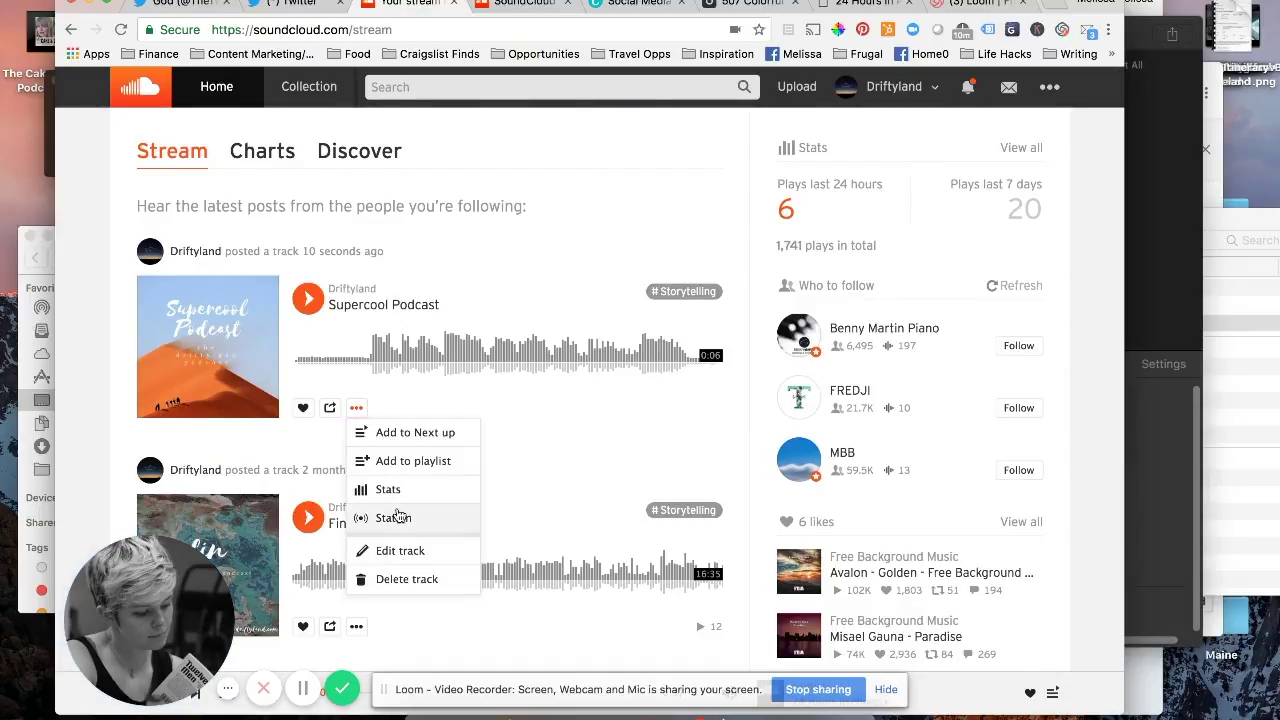
left_click(331, 410)
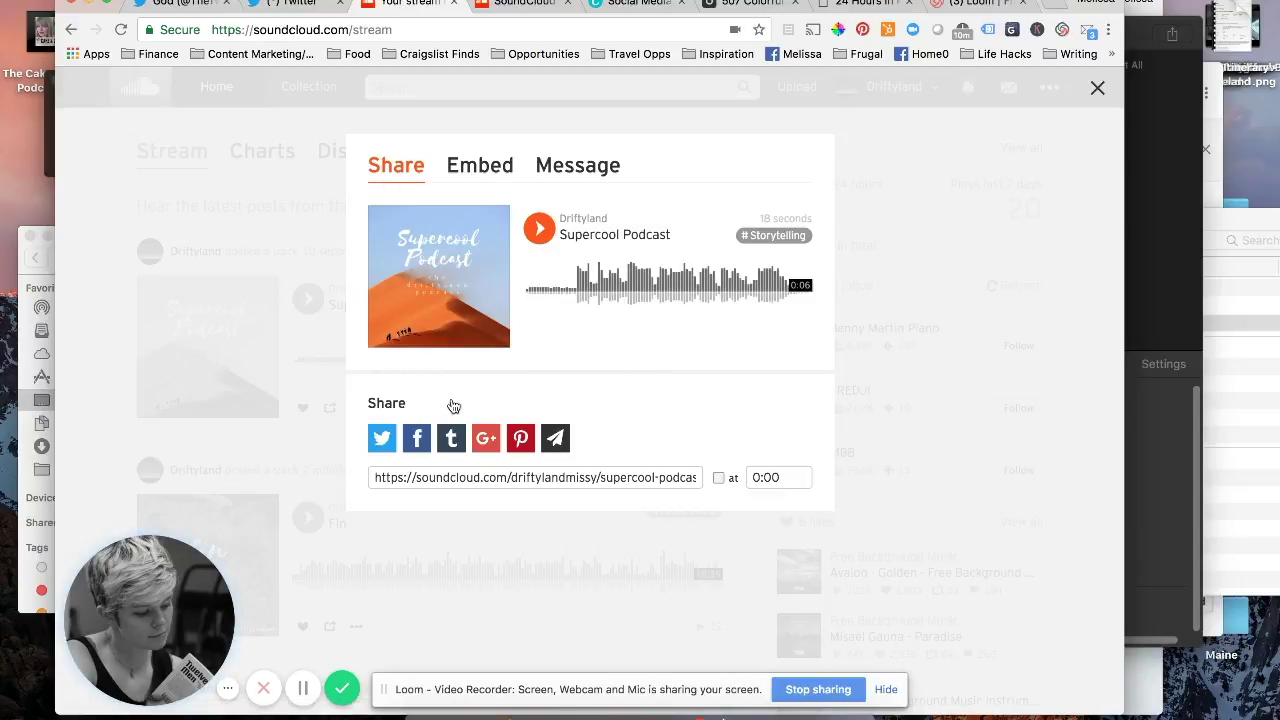
left_click(480, 185)
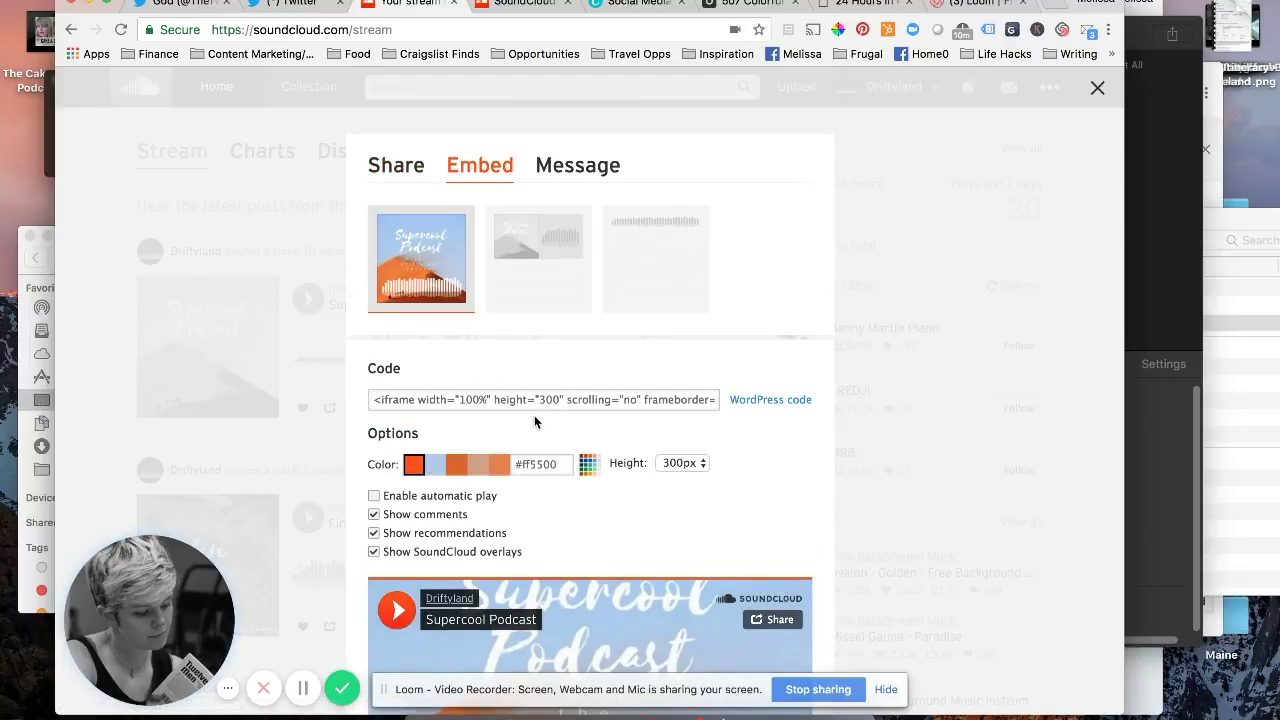
scroll(534, 415, "down", 2)
- Place the 24 Hours in Phoenix blog post's tab beside the SoundCloud stream, find its podcast image and open the post for editing
left_click_drag(852, 5, 530, 6)
scroll(592, 178, "up", 15)
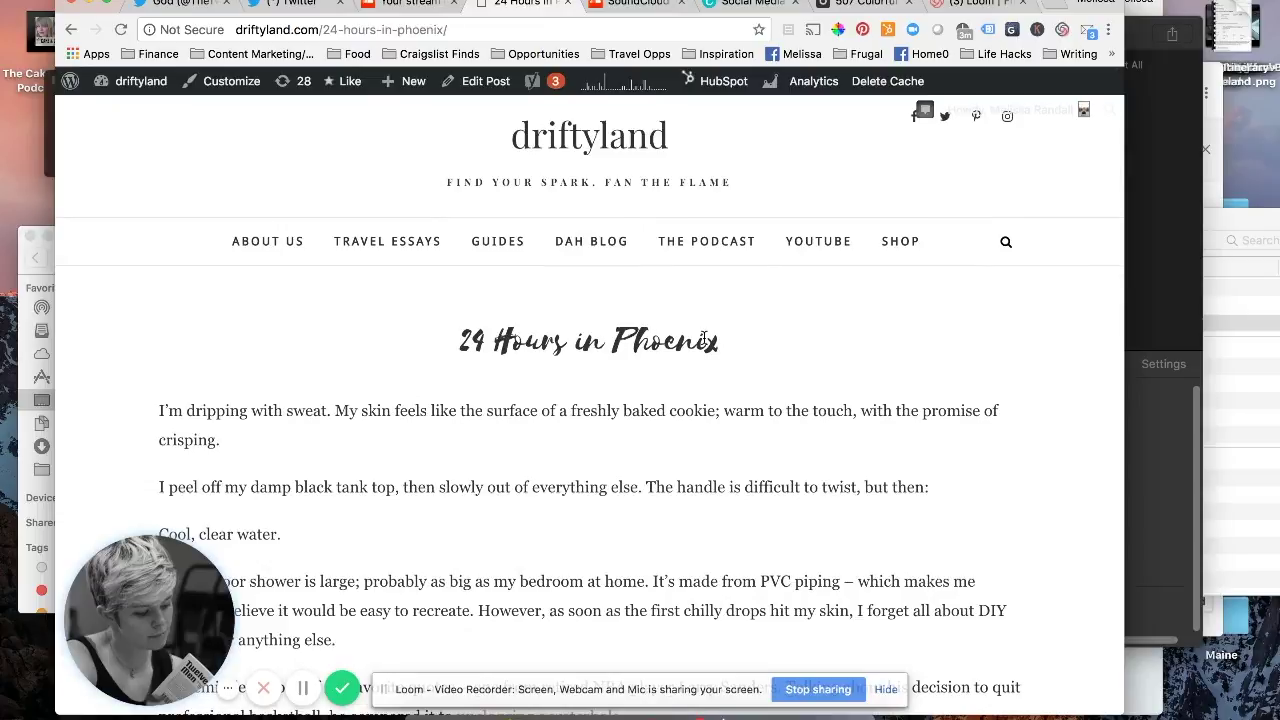
scroll(703, 340, "down", 10)
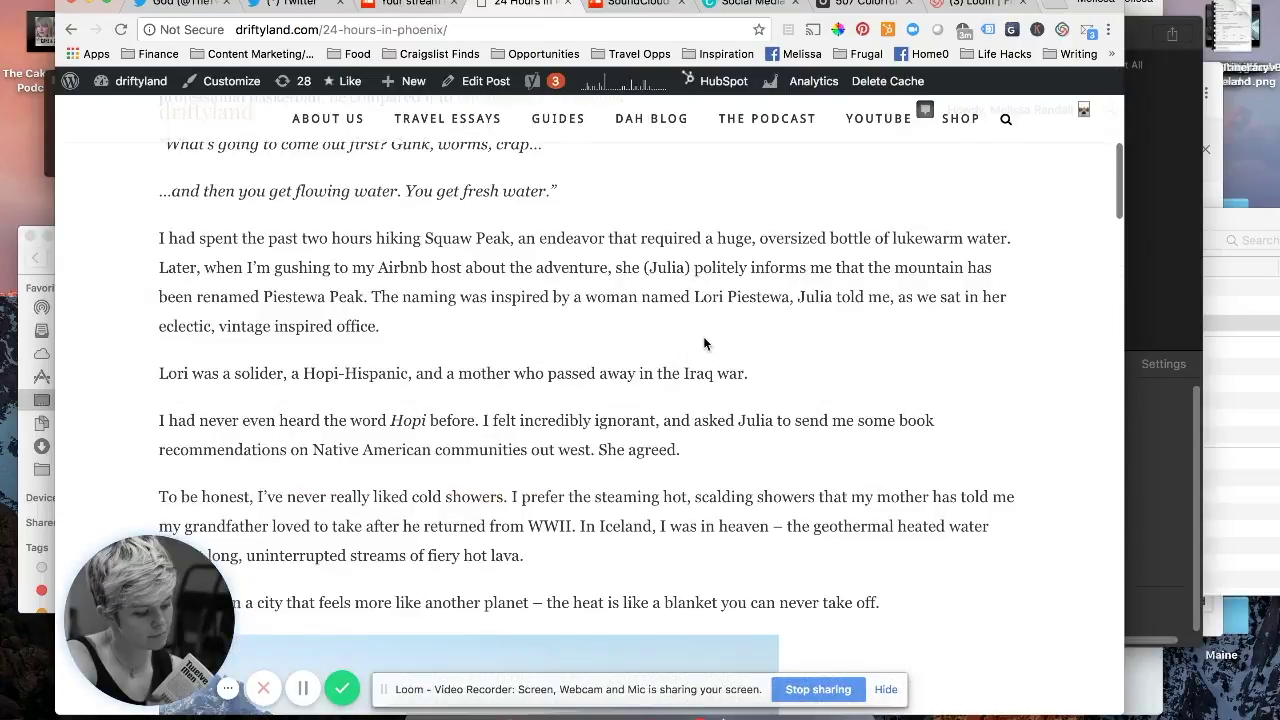
scroll(703, 343, "down", 15)
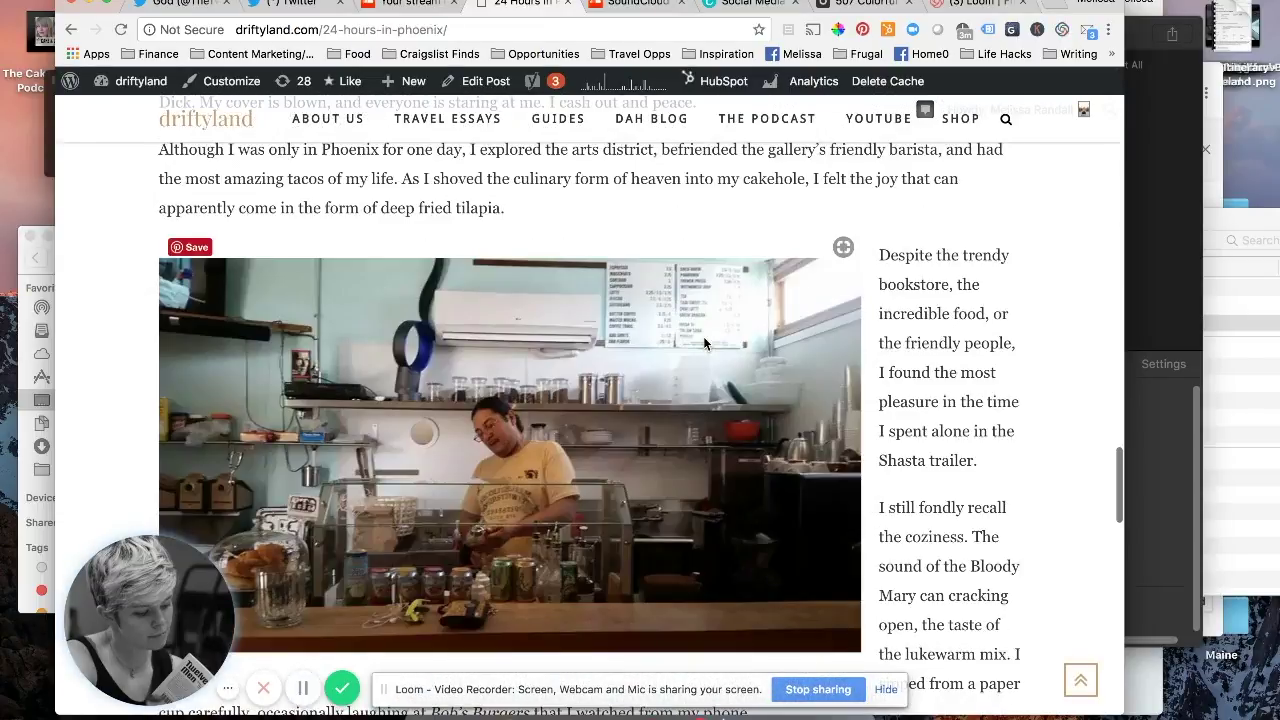
scroll(705, 343, "down", 1)
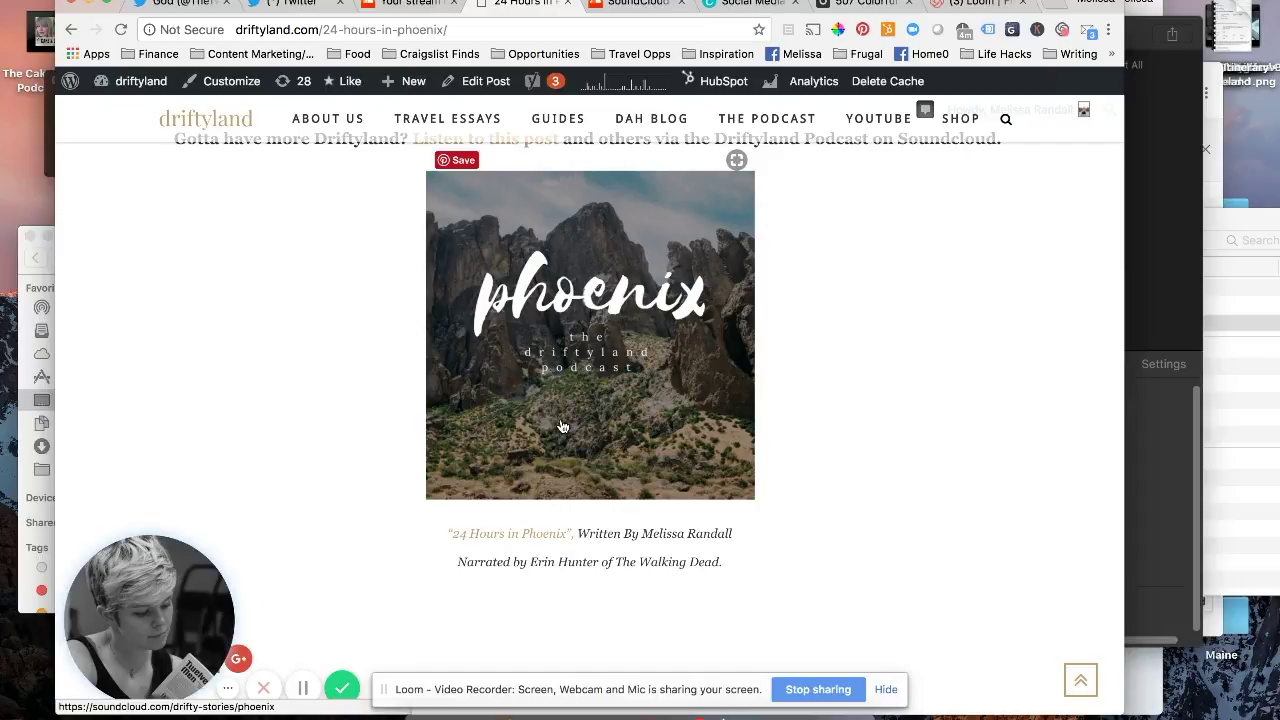
left_click(482, 88)
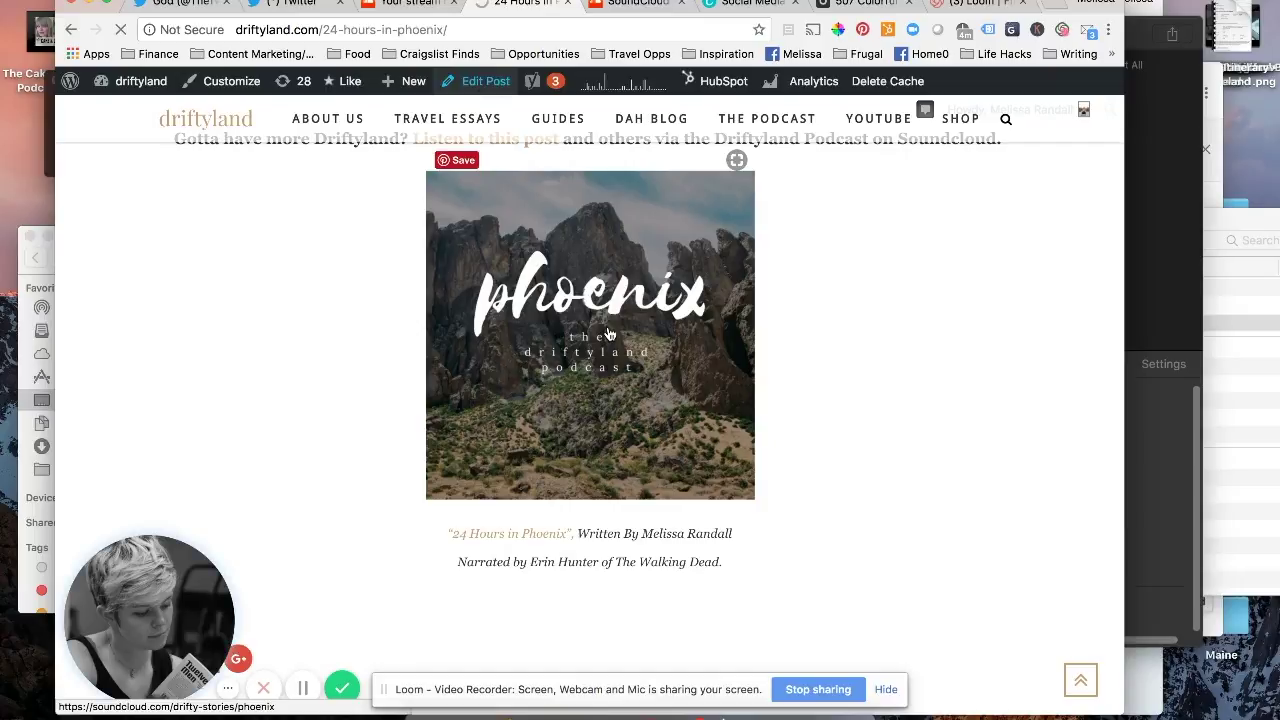